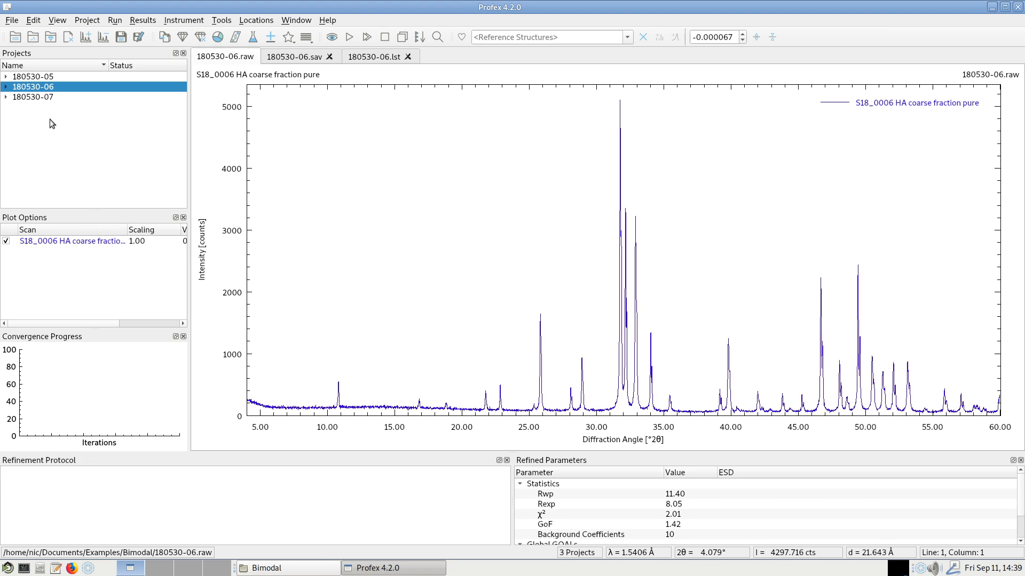
# Step: Refine project 180530-06 and open its 180530-06.lst results listing
pyautogui.click(46, 97)
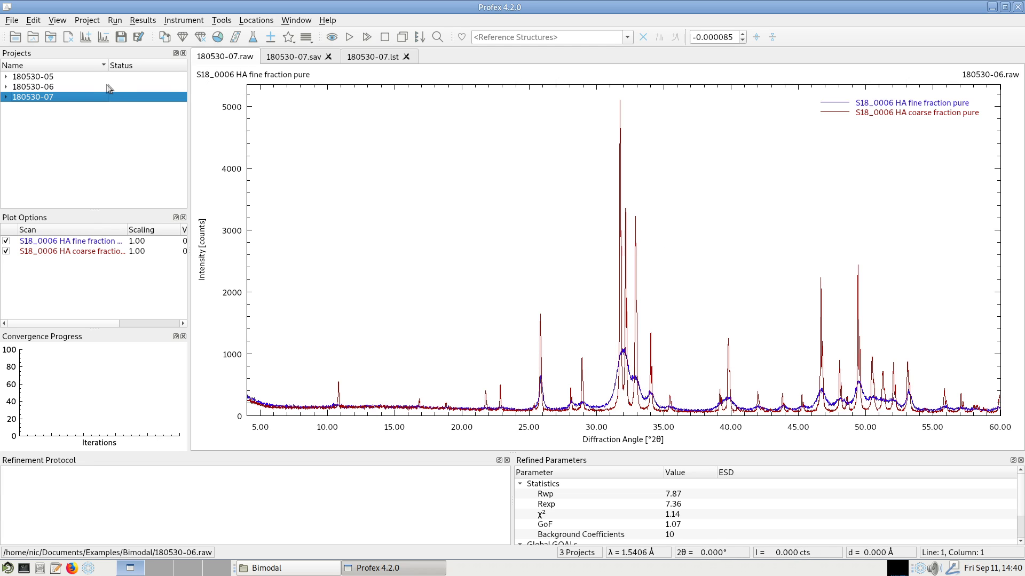
pyautogui.click(88, 87)
pyautogui.click(349, 37)
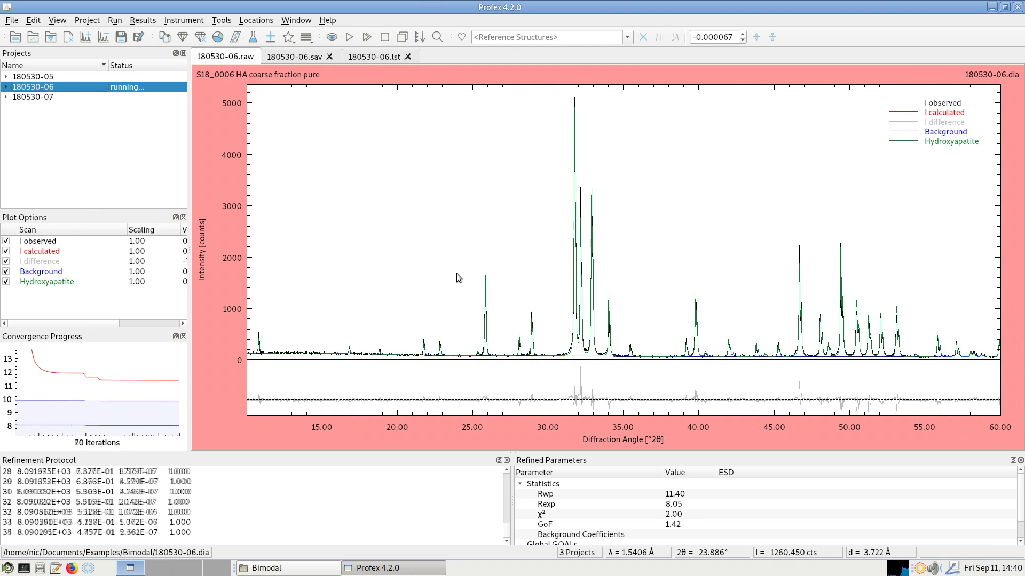
pyautogui.click(359, 57)
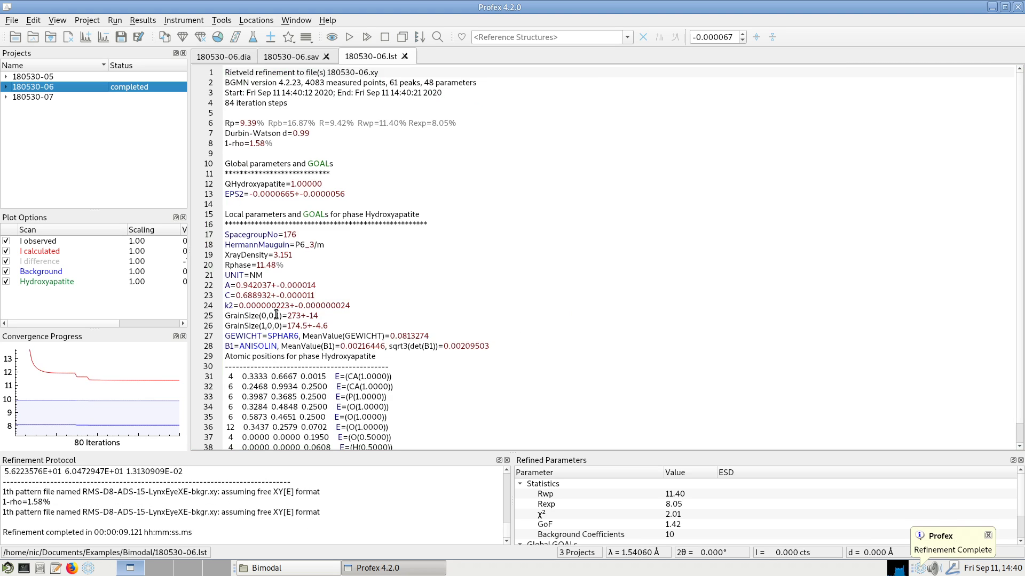
# Step: Highlight the refined GrainSize values 273 and 174.5 on lines 25–26, then select project 180530-07
pyautogui.moveTo(288, 316); pyautogui.dragTo(329, 315)
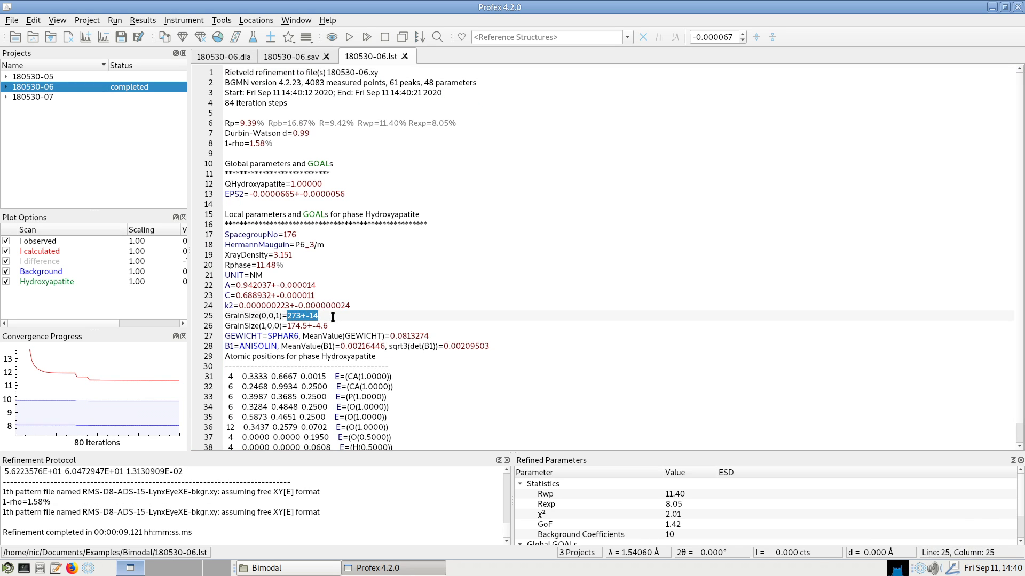
pyautogui.click(333, 317)
pyautogui.click(351, 325)
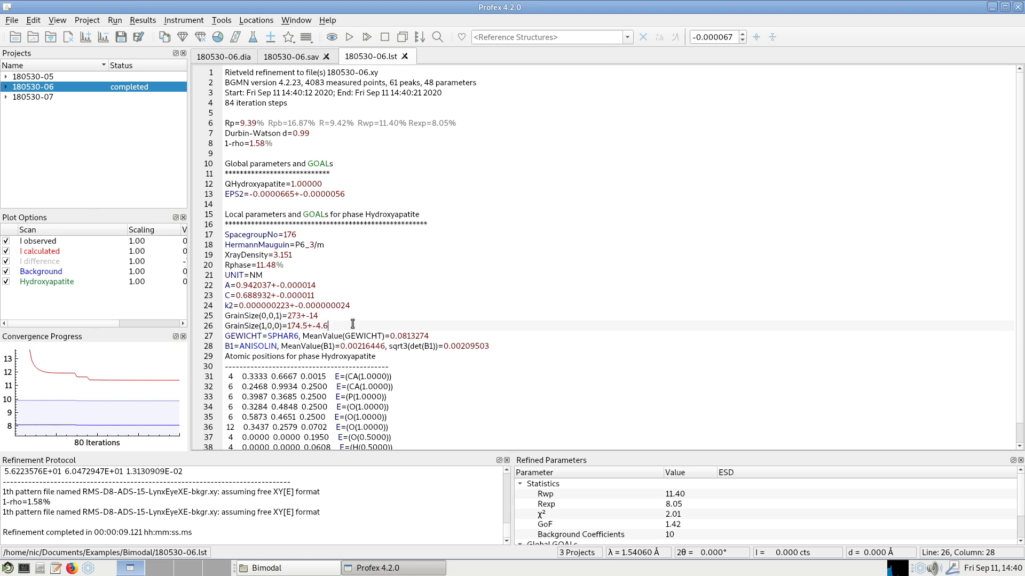
pyautogui.click(33, 97)
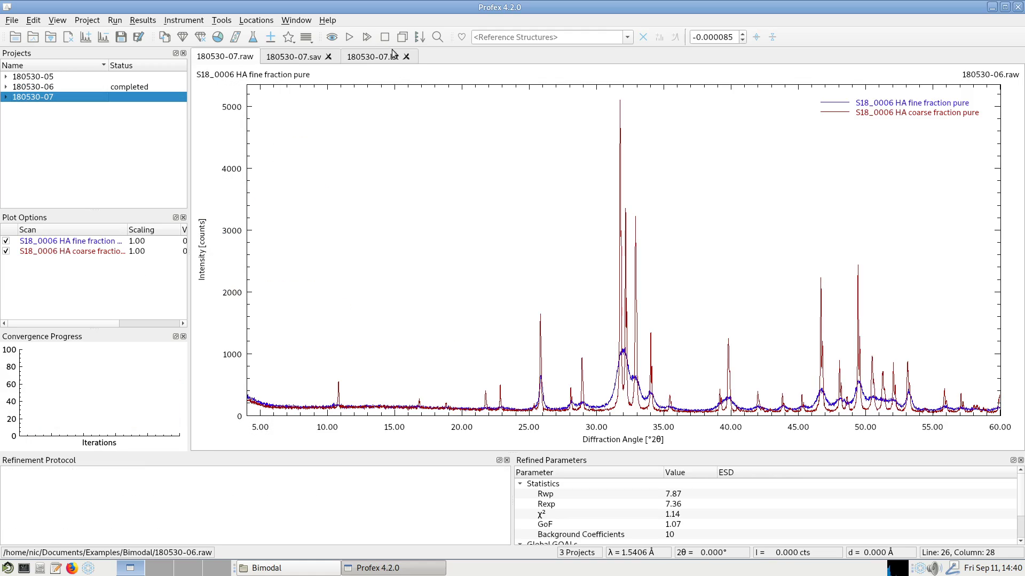
# Step: Refine 180530-07, read its GrainSize values 47.5 and 12.21, and return to 180530-06's fitted plot
pyautogui.click(349, 37)
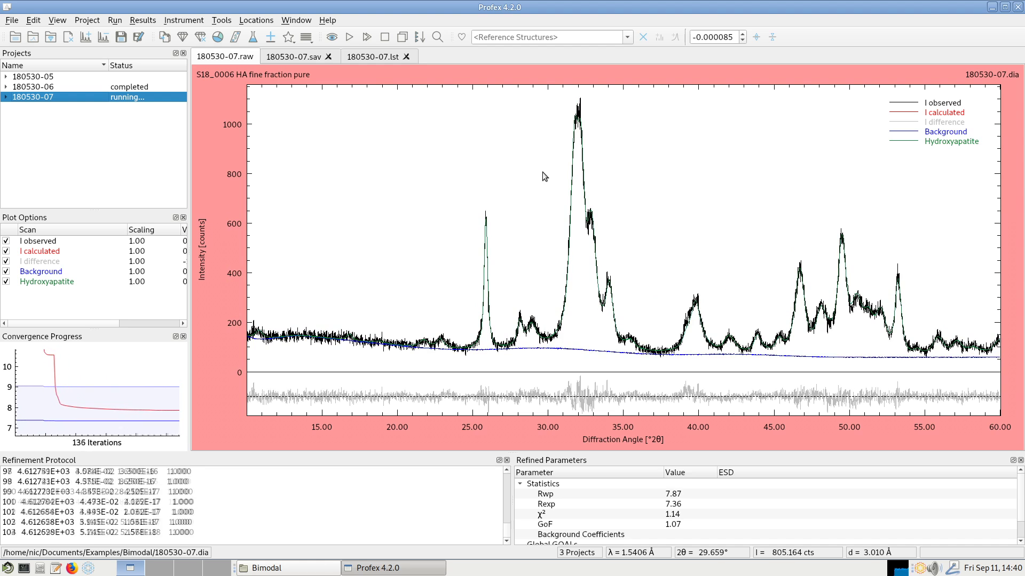
pyautogui.click(356, 58)
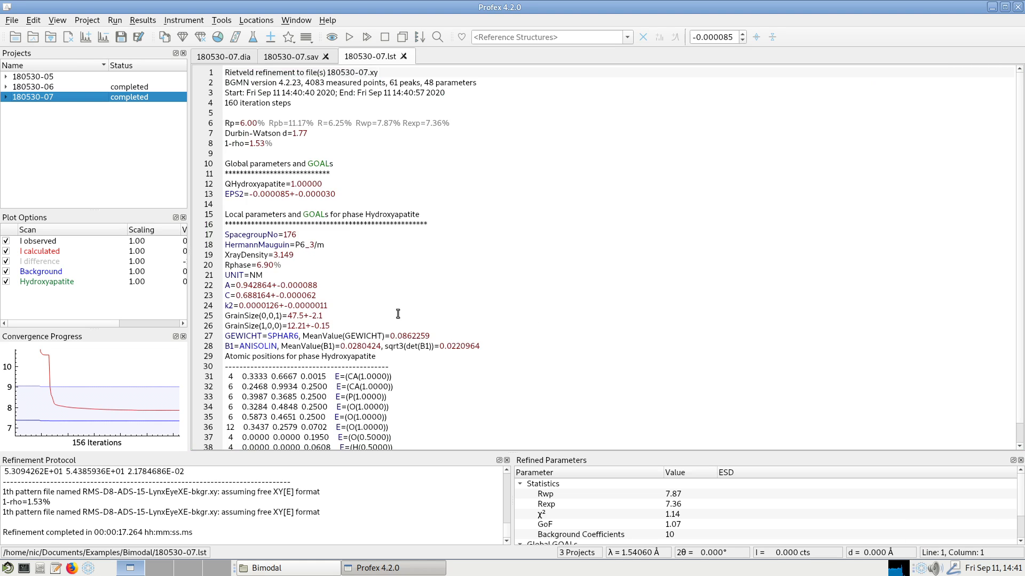
pyautogui.click(353, 314)
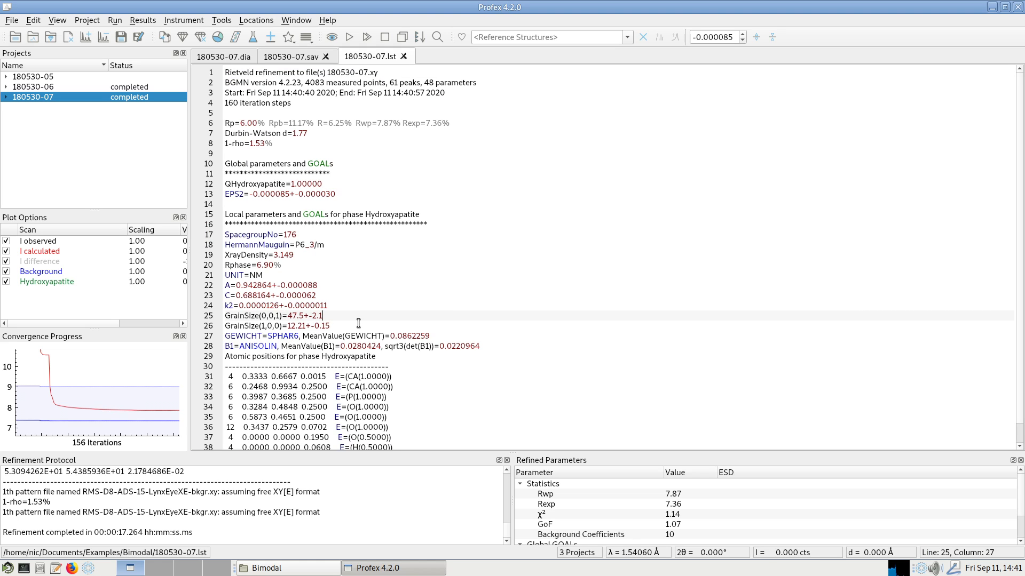
pyautogui.hotkey('ctrl', 'Tab')
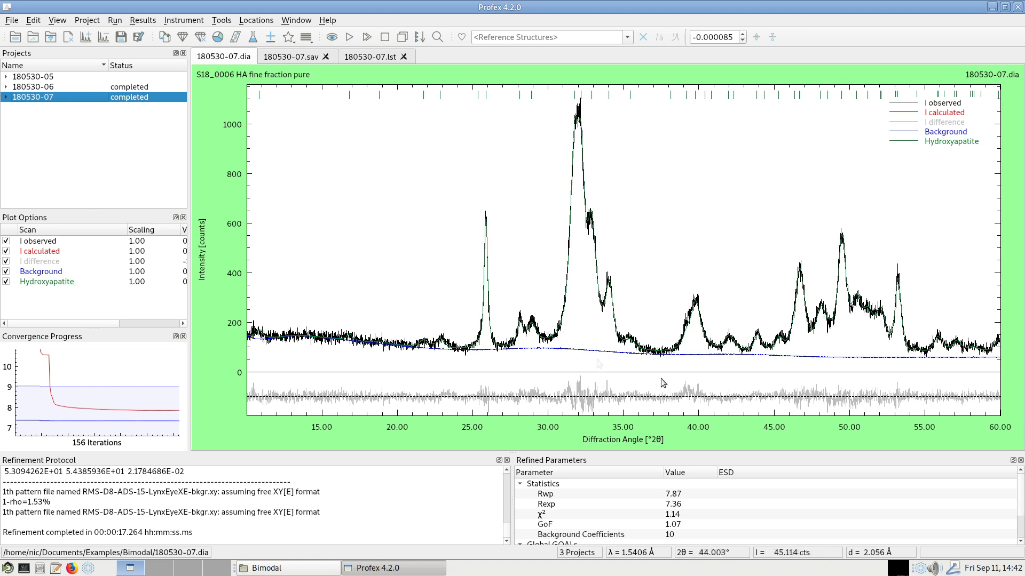
pyautogui.click(64, 88)
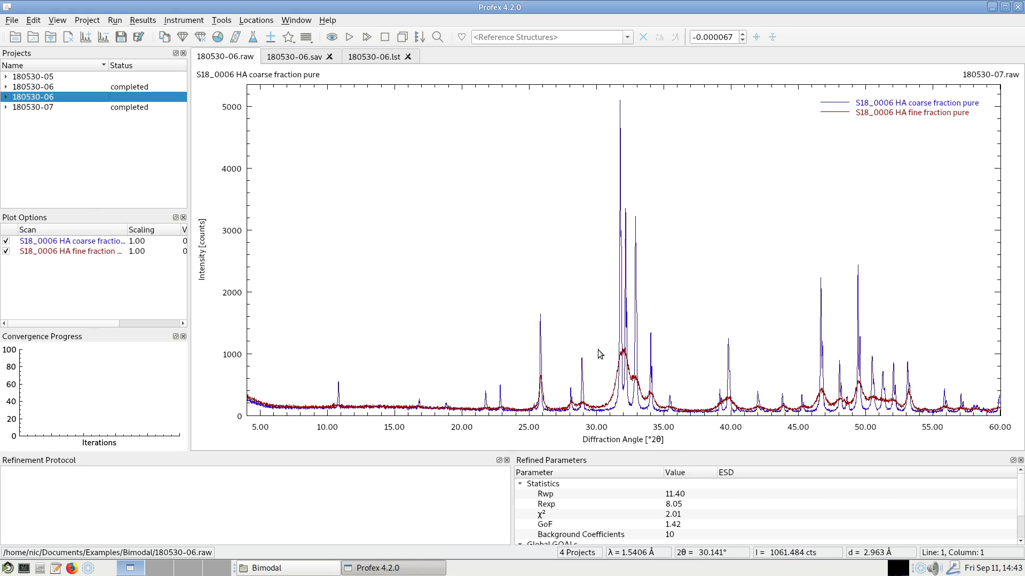
# Step: Open project 180530-05 to display its S18_0006 HA bimodal raw pattern
pyautogui.click(56, 76)
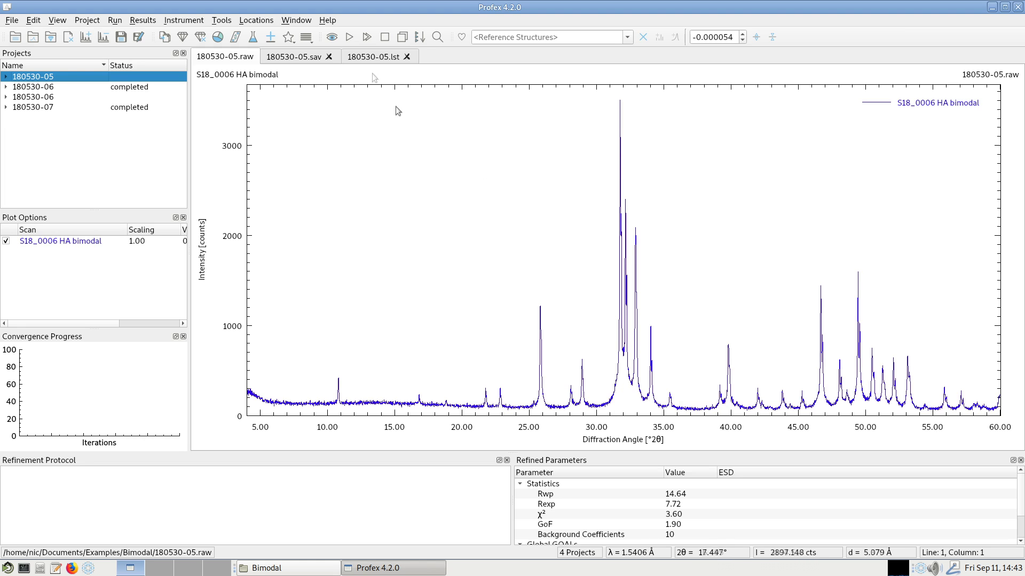
# Step: Run the single-phase refinement of 180530-05, reaching Rwp 14.64 and GoF 1.90
pyautogui.click(349, 37)
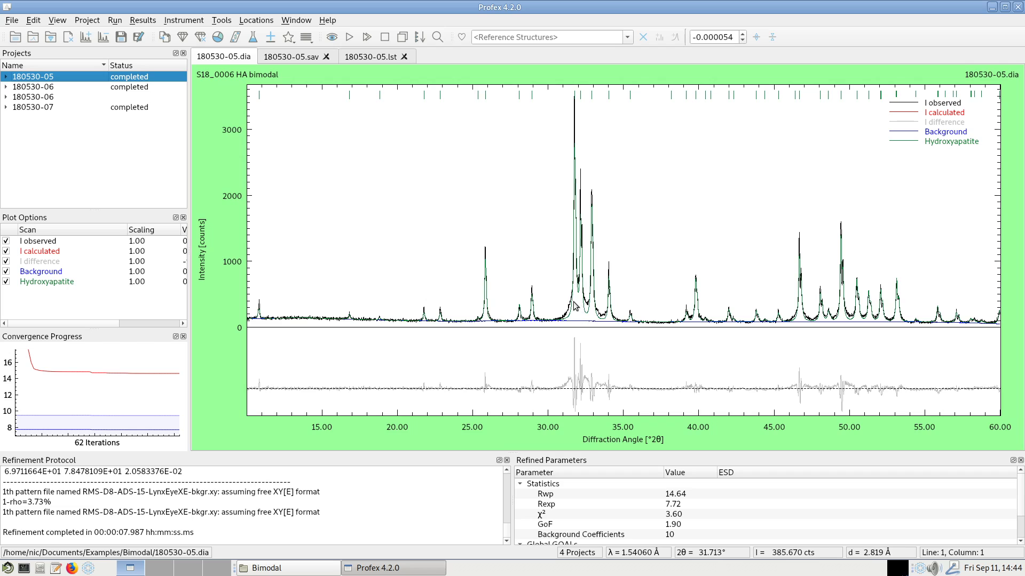
# Step: Duplicate STRUC[1]=Apatite-OH.str as STRUC[2] in the .sav file and rerun, reaching Rwp 9.00
pyautogui.click(292, 57)
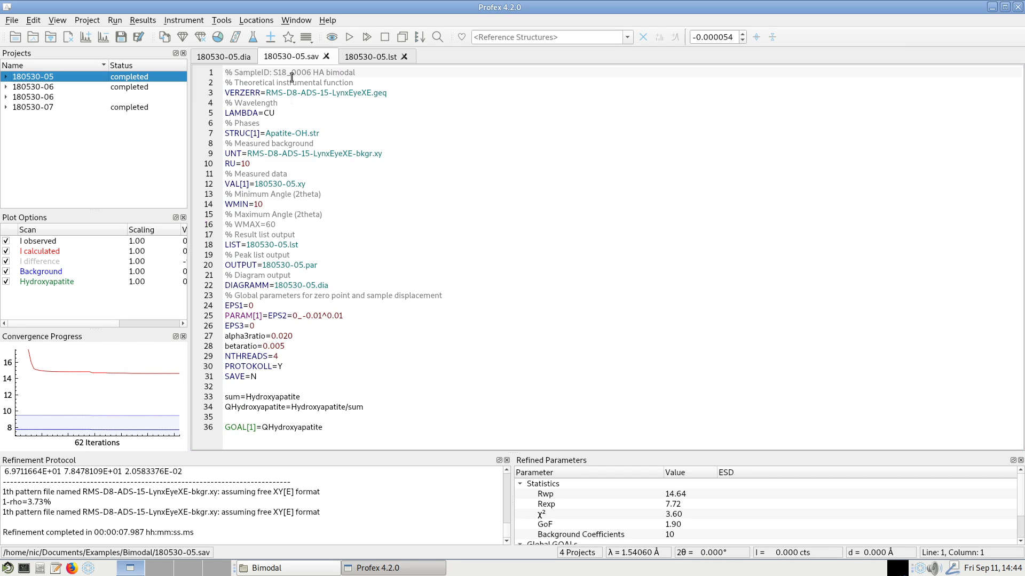
pyautogui.click(305, 123)
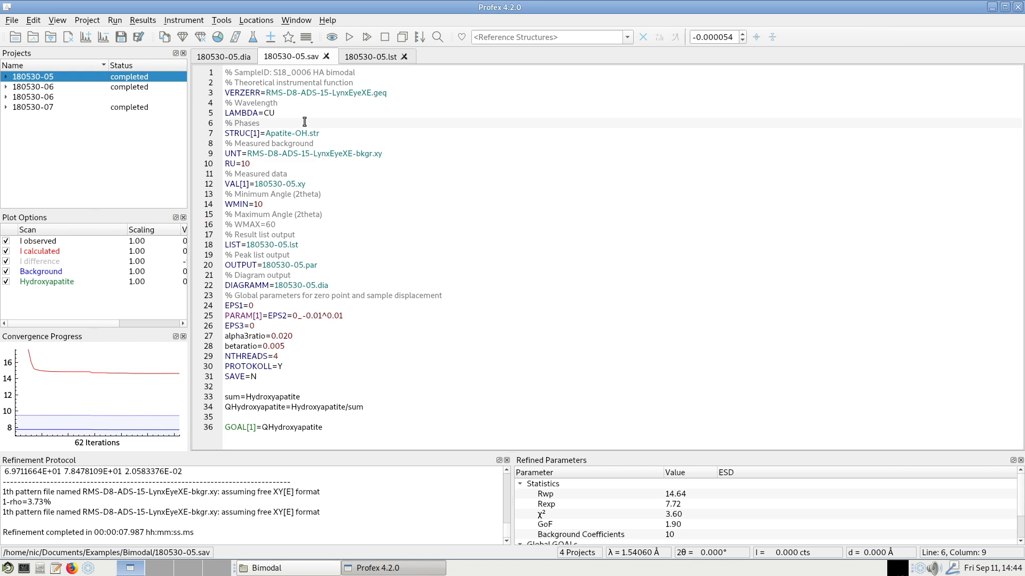
pyautogui.press('Right')
pyautogui.hotkey('shift', 'Down')
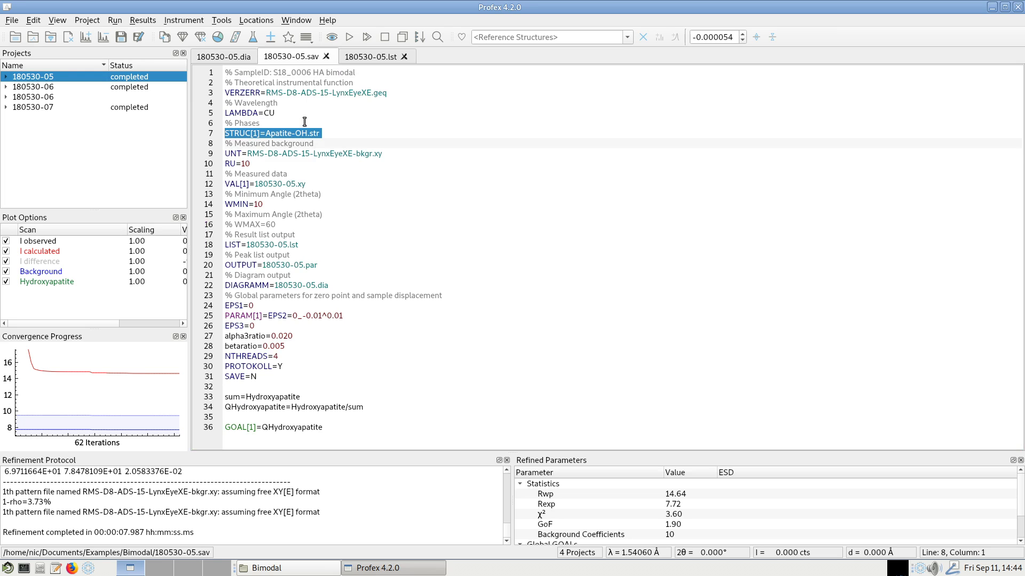
pyautogui.hotkey('ctrl', 'c')
pyautogui.press('Up')
pyautogui.hotkey('ctrl', 'v')
pyautogui.press('Right')
pyautogui.press('Right')
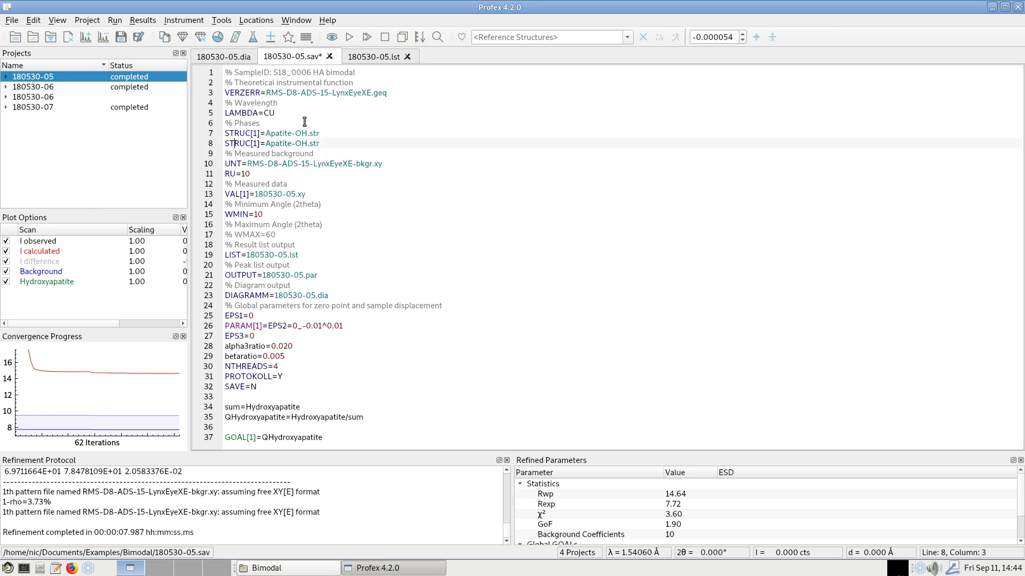
pyautogui.write('2')
pyautogui.click(351, 36)
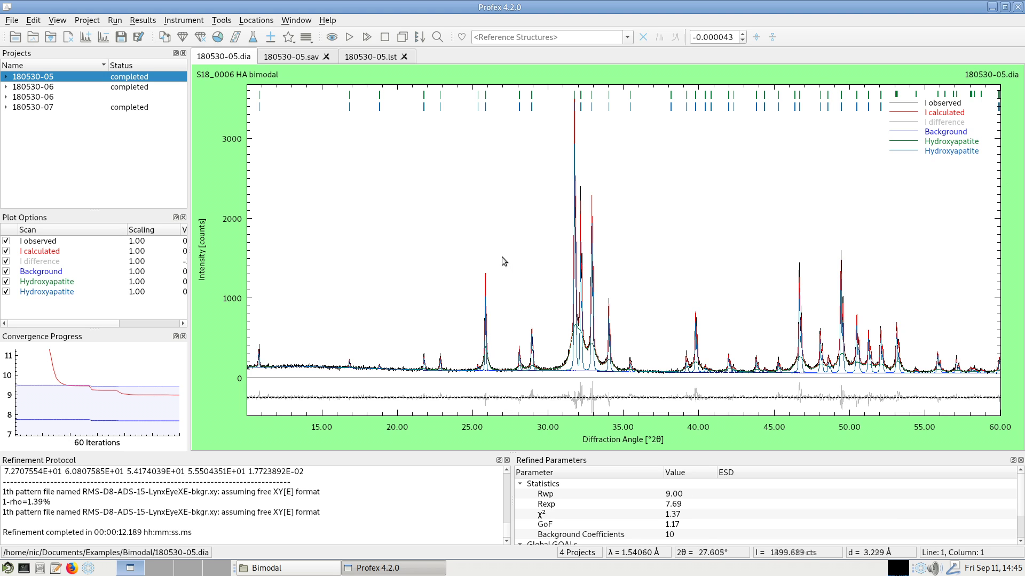
pyautogui.moveTo(539, 294); pyautogui.dragTo(687, 433)
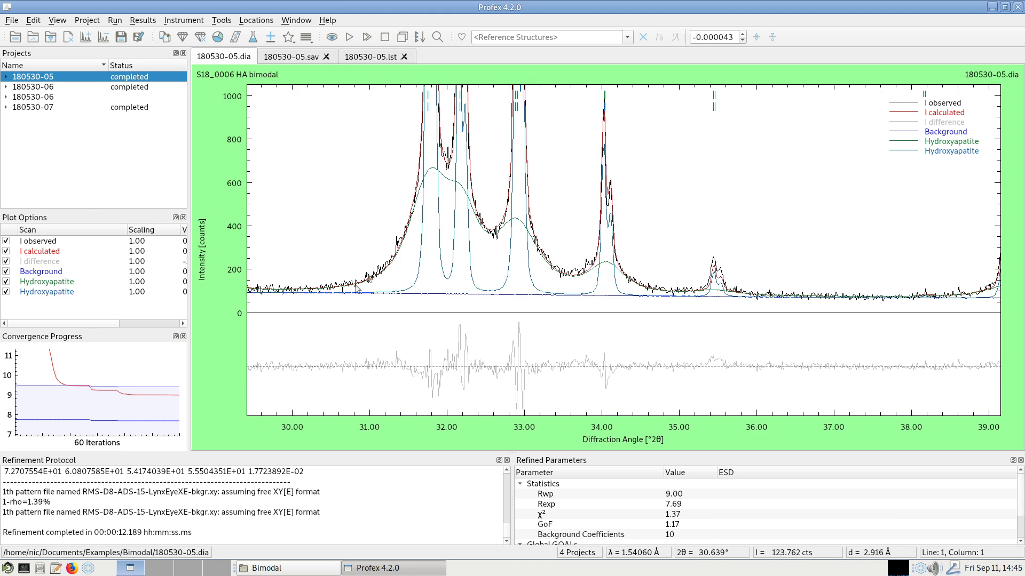
pyautogui.rightClick(541, 319)
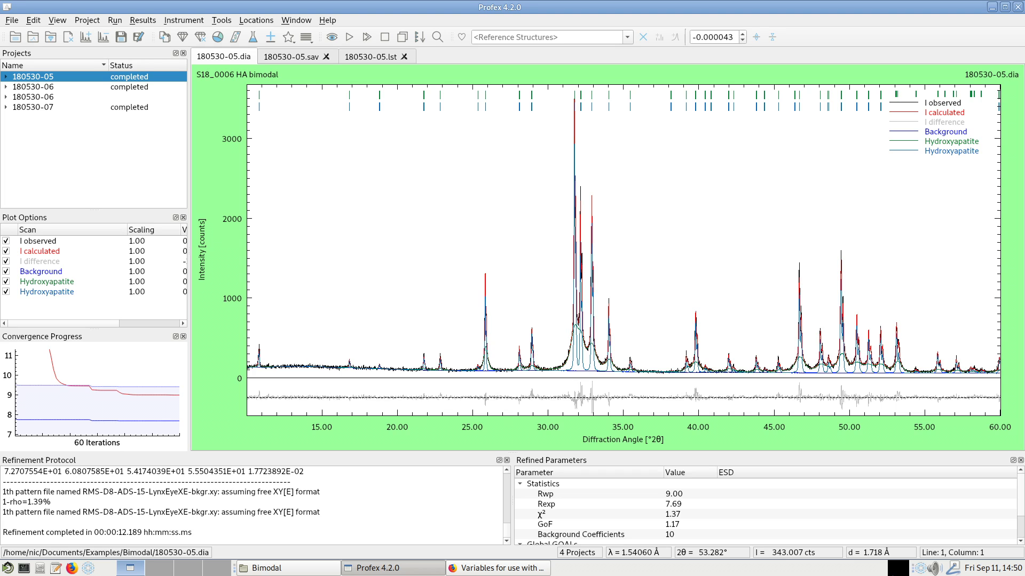
# Step: Jump to 'Advanced feature: subphases' on the BGMN variables page and search out RefMult
pyautogui.click(515, 569)
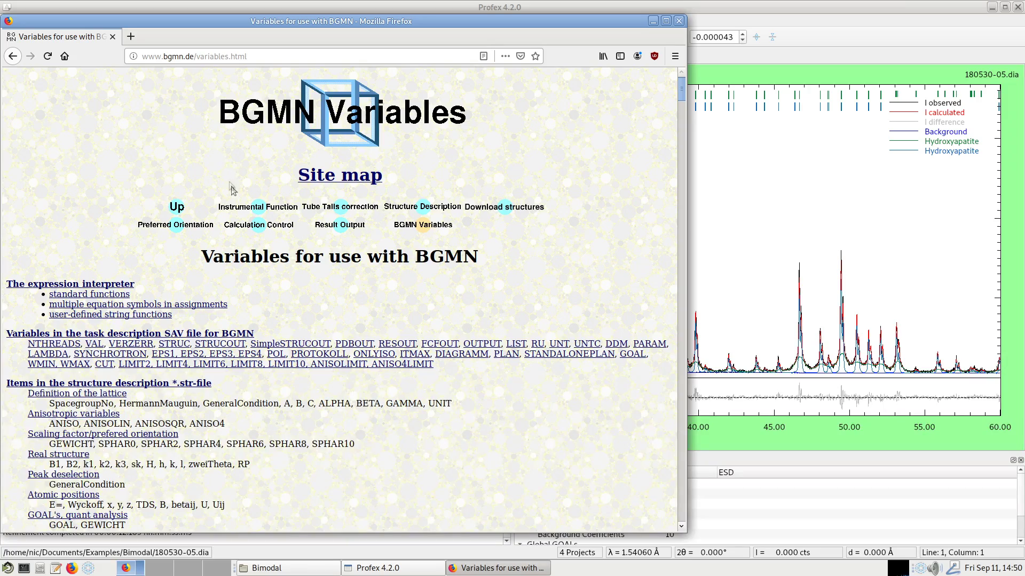
pyautogui.scroll(-2, 263, 208)
pyautogui.scroll(-5, 468, 406)
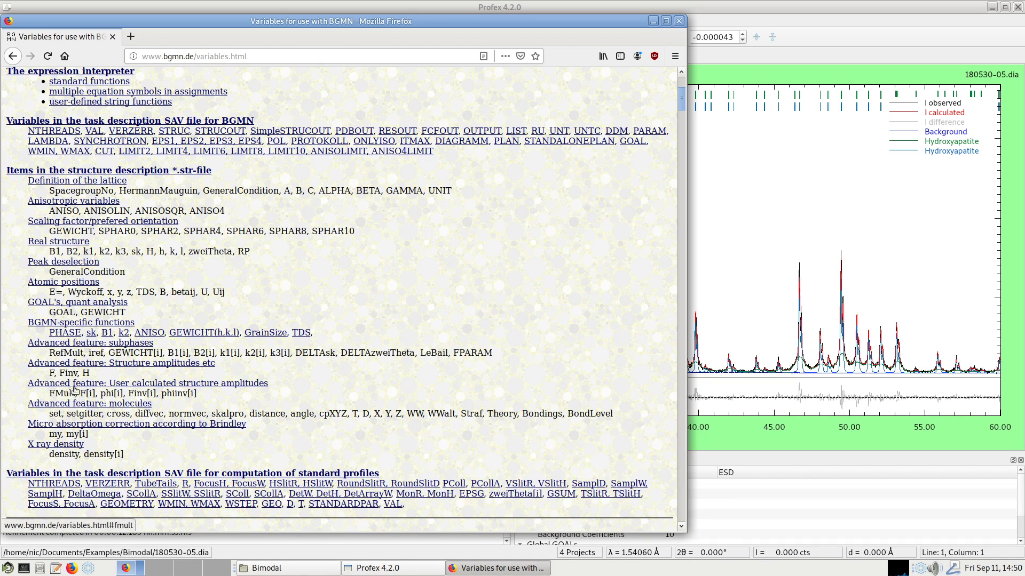
pyautogui.click(113, 344)
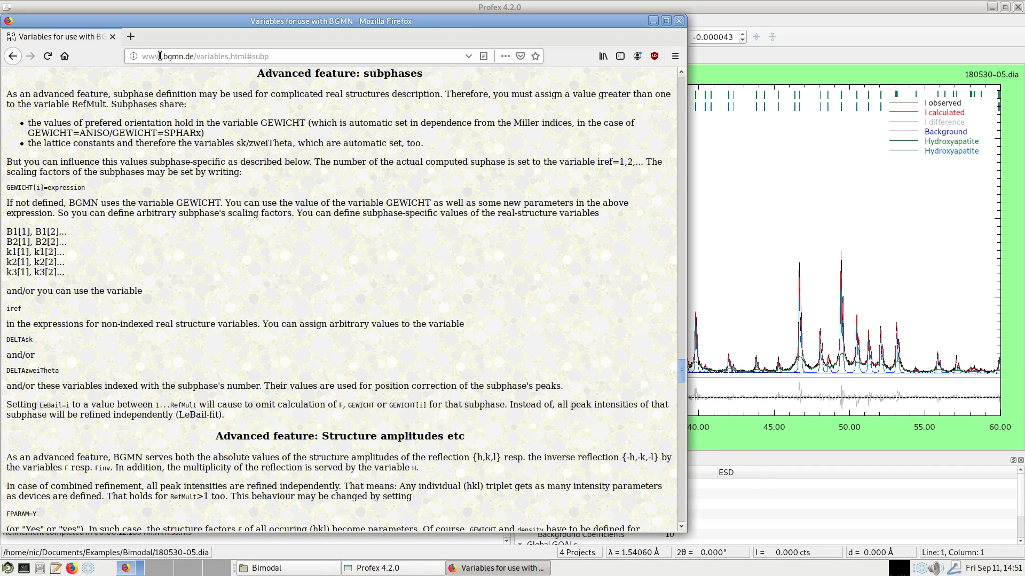
pyautogui.hotkey('ctrl', 'f')
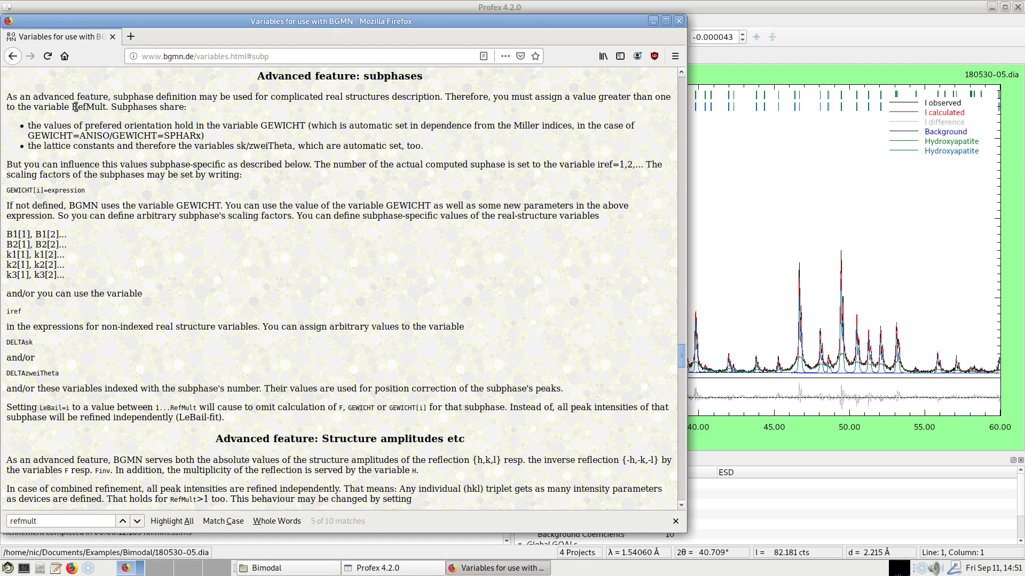
pyautogui.moveTo(75, 107); pyautogui.dragTo(106, 107)
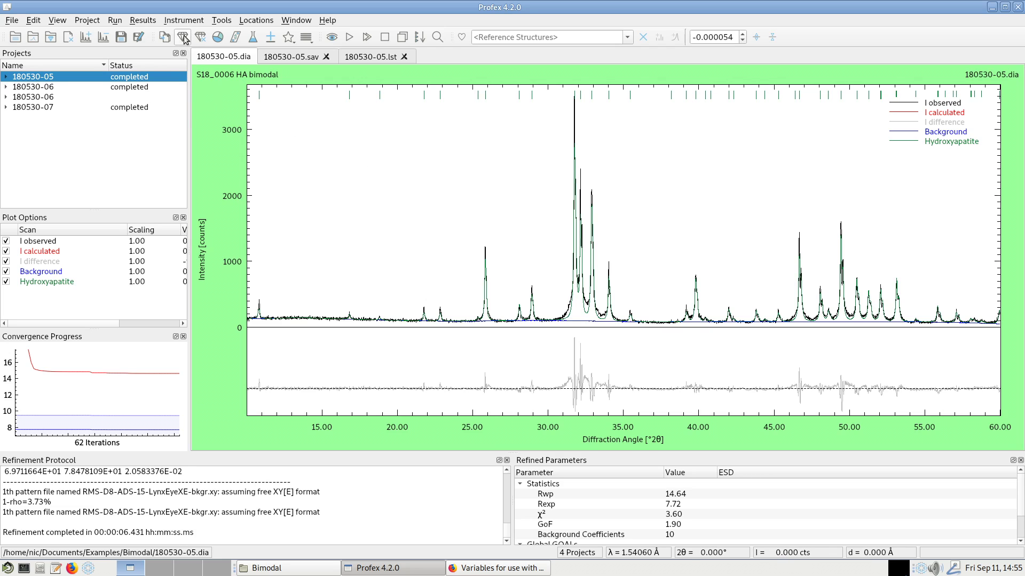
# Step: Open Apatite-OH.str for editing and add empty lines after line 8
pyautogui.click(183, 38)
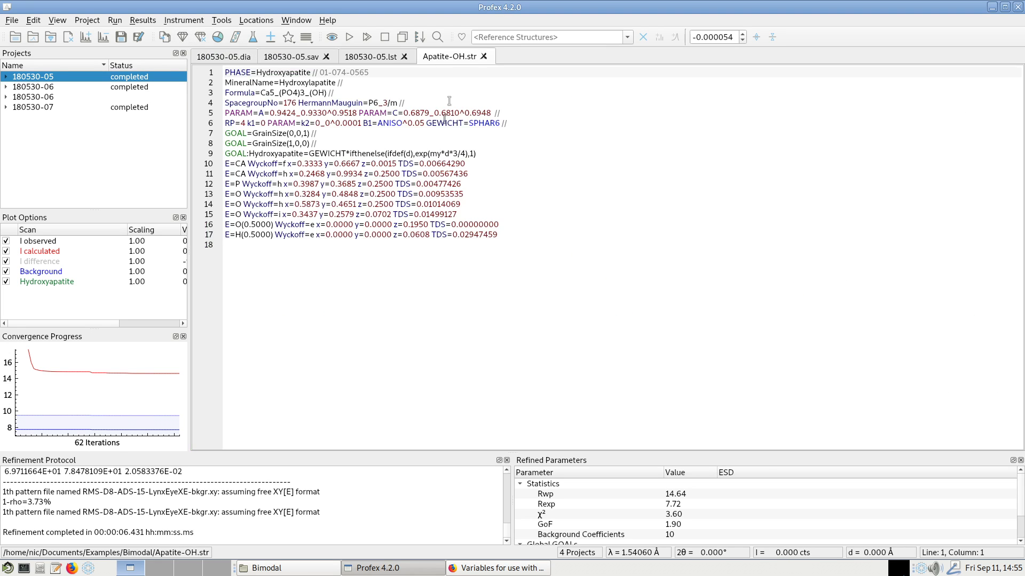
pyautogui.click(339, 143)
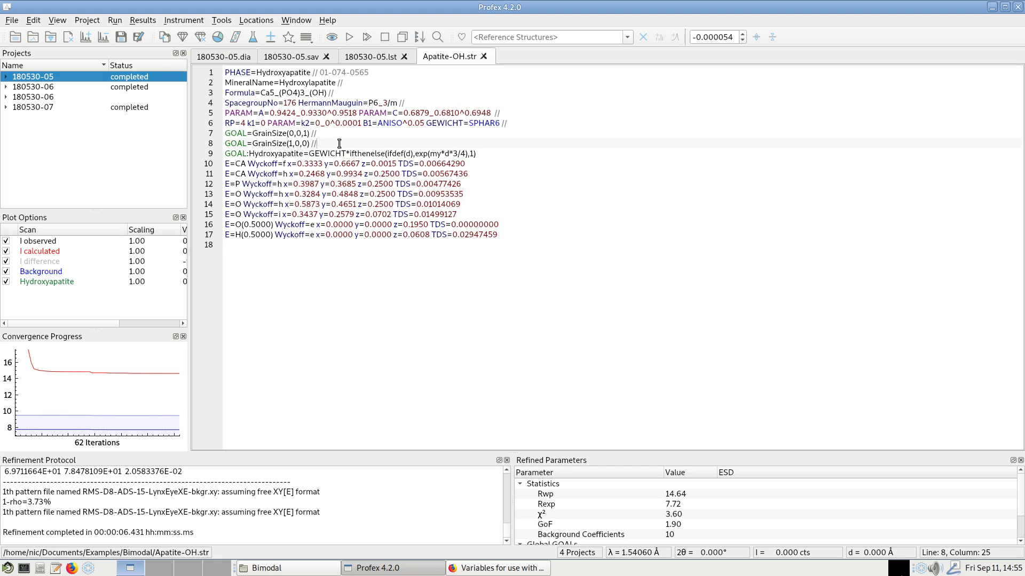
pyautogui.press('Return')
pyautogui.press('Return')
pyautogui.press('Return')
pyautogui.press('Up')
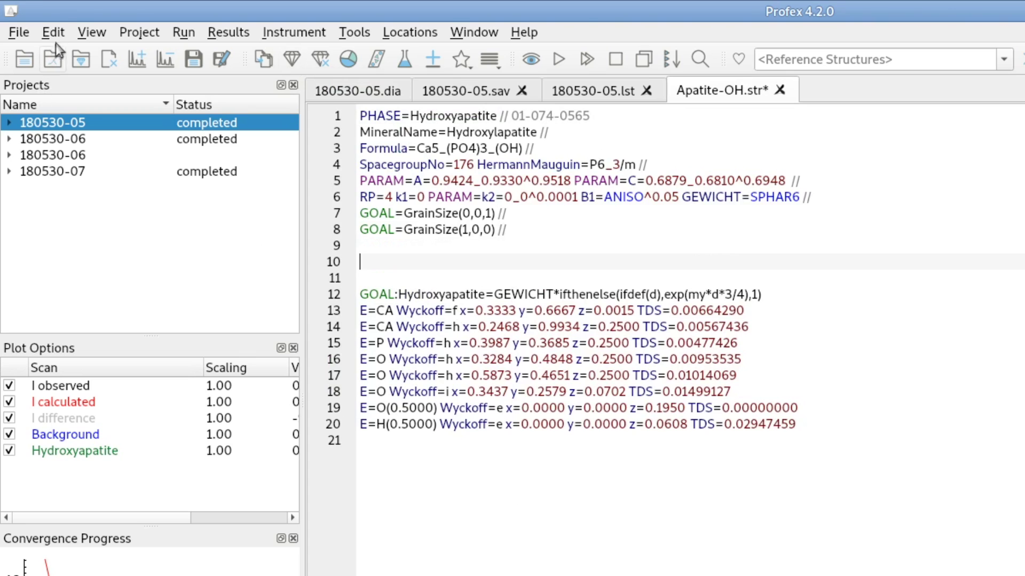
# Step: Insert the Bi-modal crystallite size text block with RefMult=2 and pG-weighted GEWICHT entries
pyautogui.click(61, 36)
pyautogui.moveTo(74, 203)
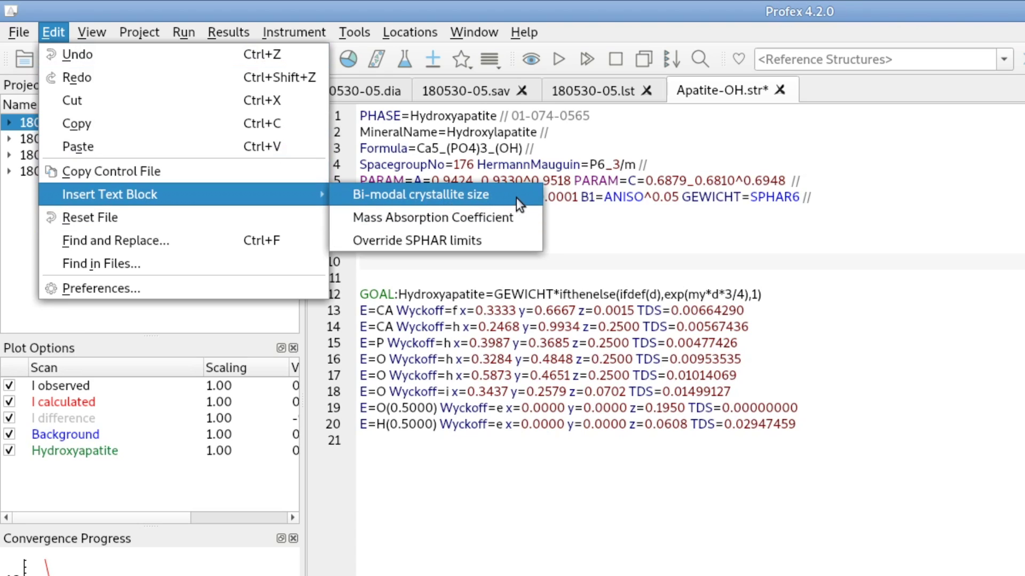
pyautogui.click(516, 198)
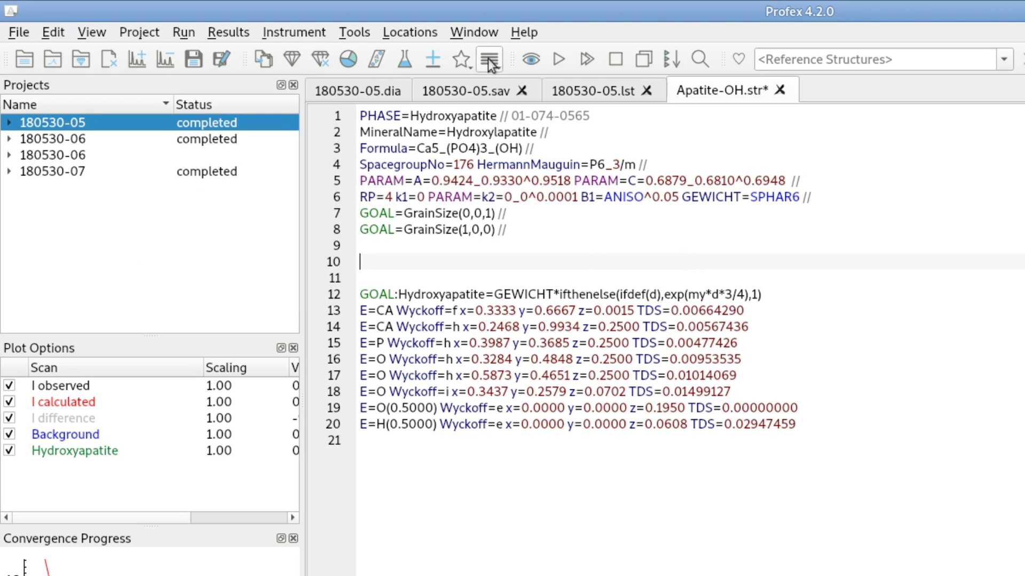
pyautogui.click(488, 58)
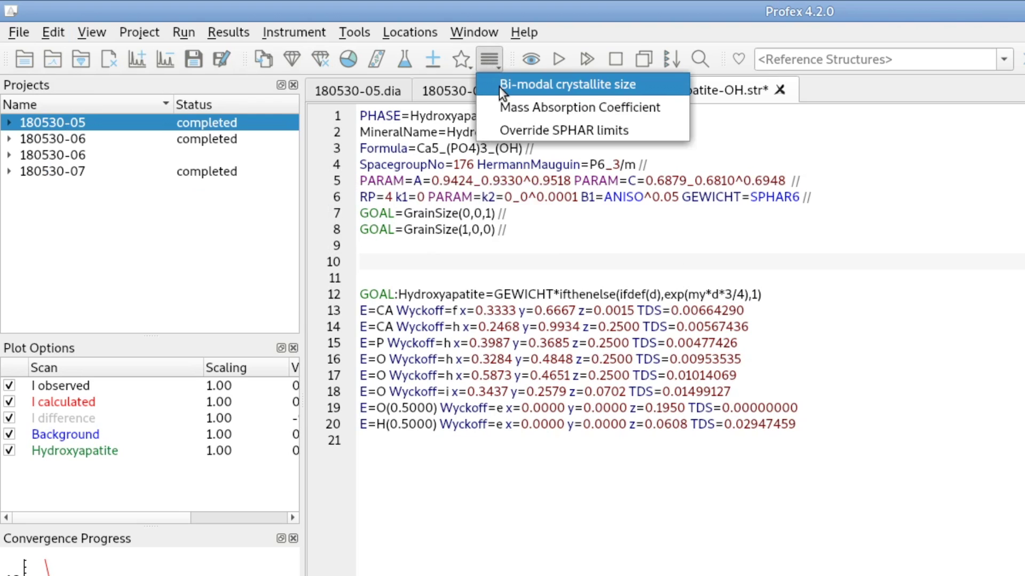
pyautogui.click(567, 84)
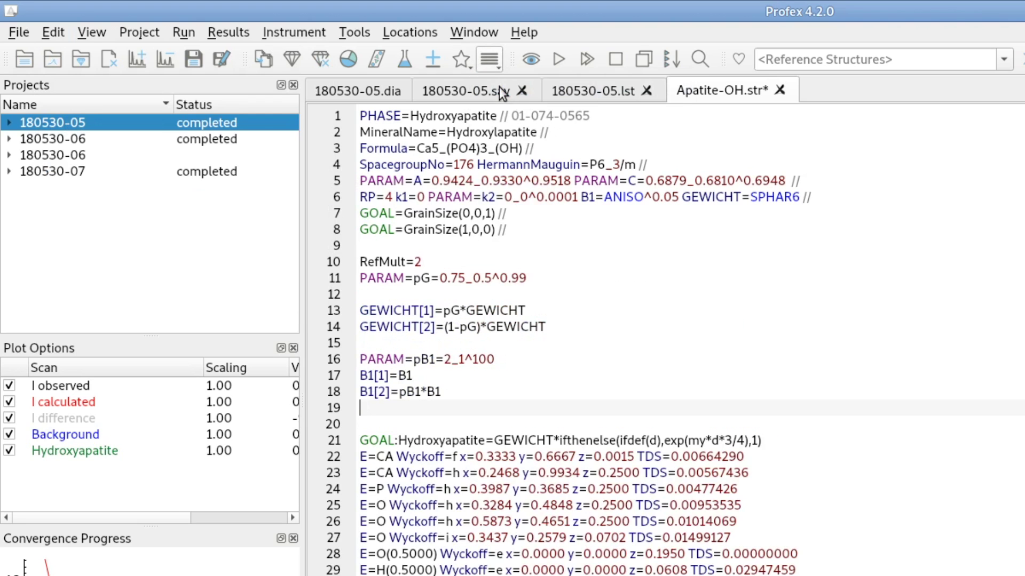
pyautogui.click(371, 243)
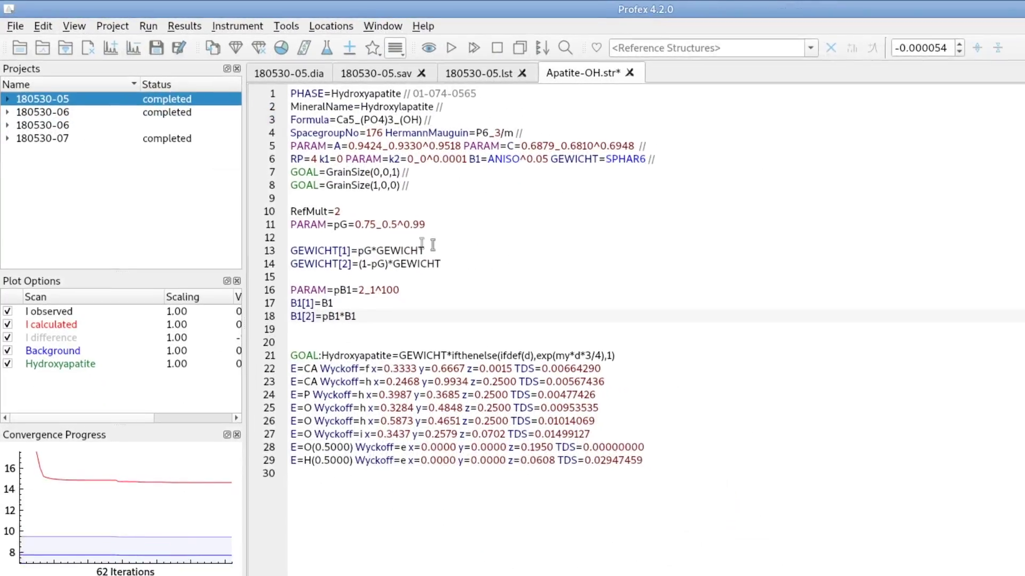
# Step: Rerun 180530-05 with the bimodal structure file, reaching Rwp 9.32 and GoF 1.21
pyautogui.hotkey('ctrl', 'r')
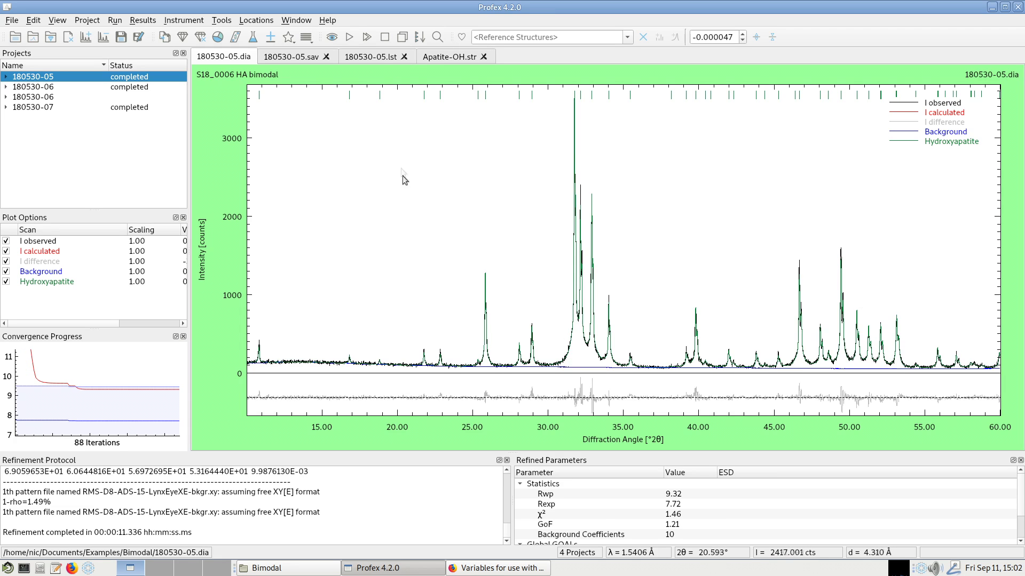
# Step: Inspect the refined GrainSize and pG values in 180530-05.lst, then return to the BGMN documentation
pyautogui.click(376, 58)
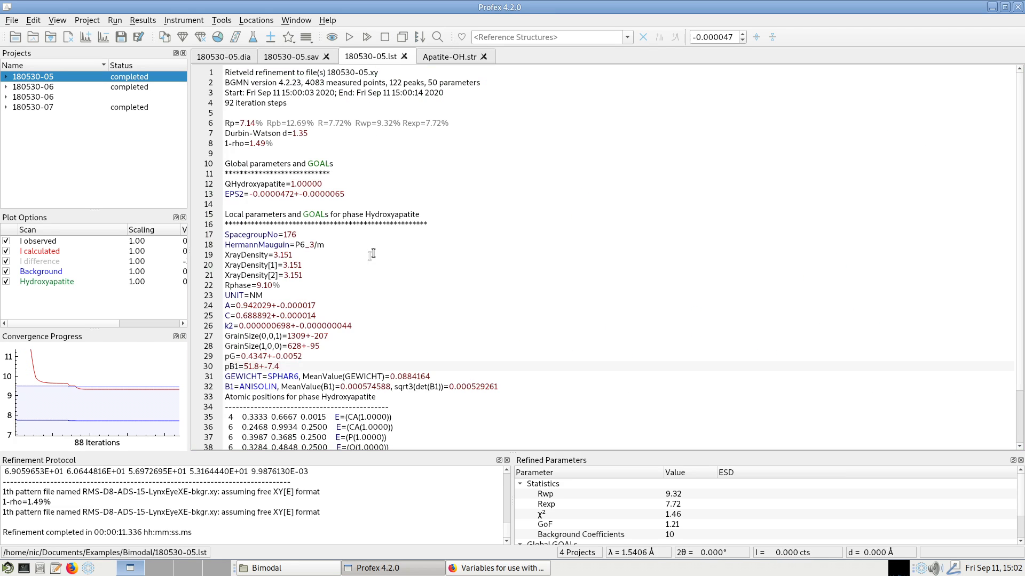
pyautogui.click(288, 337)
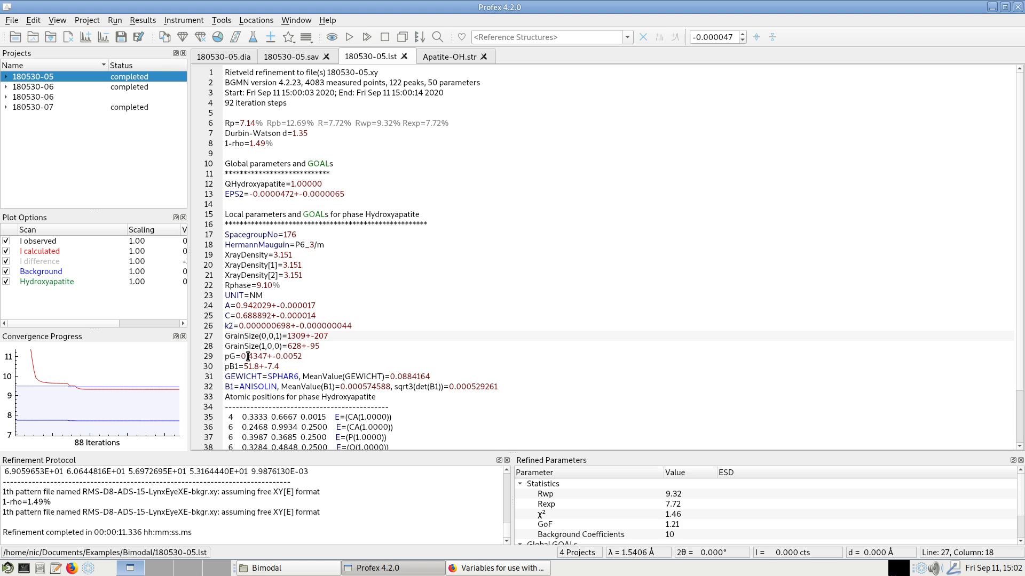
pyautogui.moveTo(247, 356); pyautogui.dragTo(260, 357)
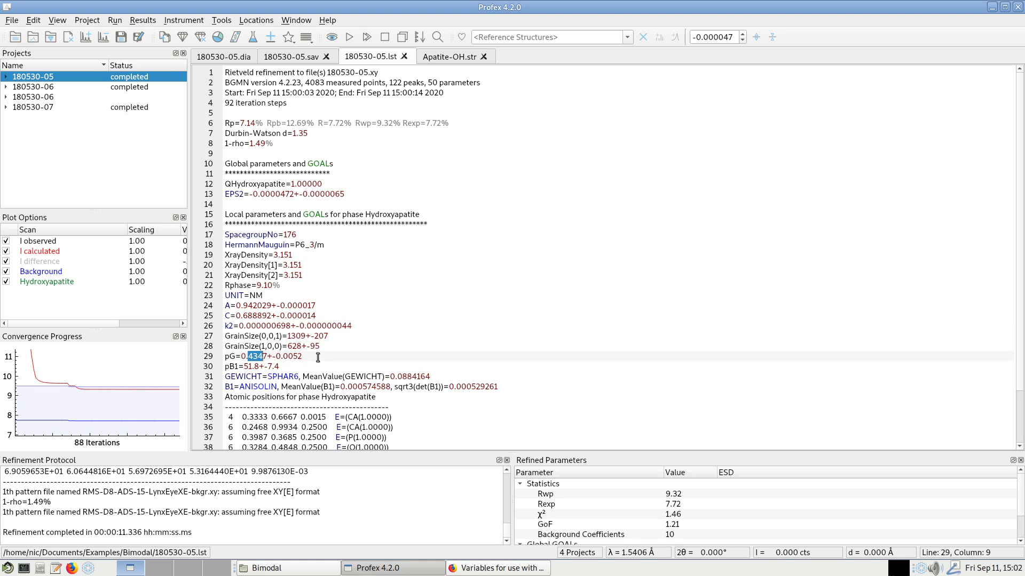
pyautogui.click(318, 357)
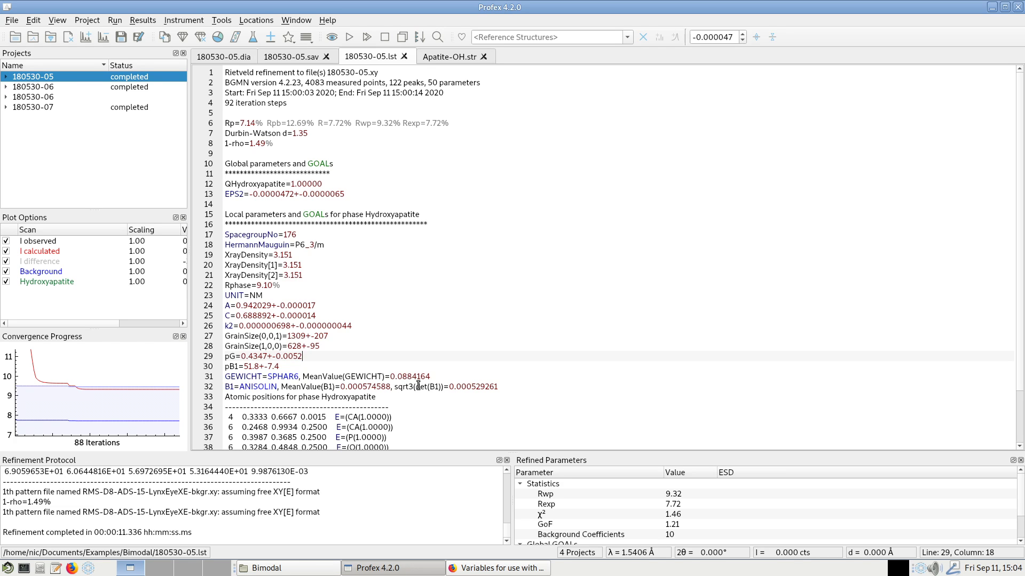
pyautogui.click(487, 569)
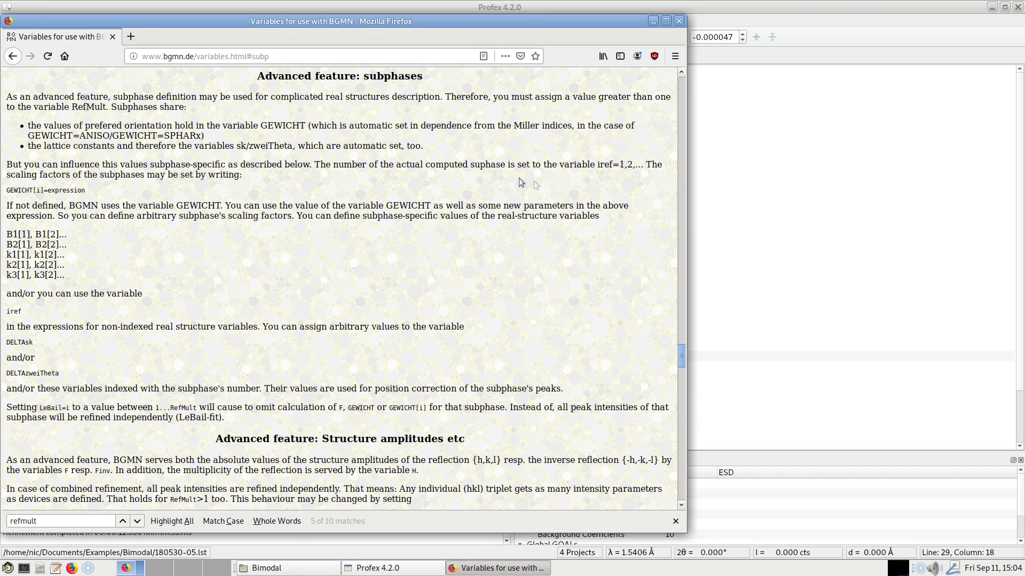
pyautogui.click(736, 182)
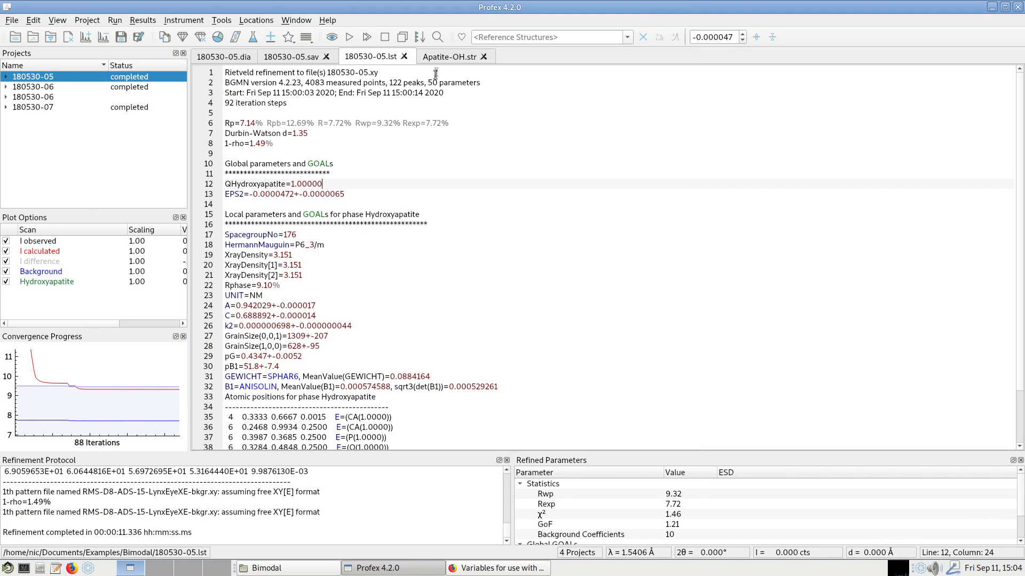
# Step: Open Preferences at the Text Blocks settings and view the Mass Absorption Coefficient block
pyautogui.click(447, 59)
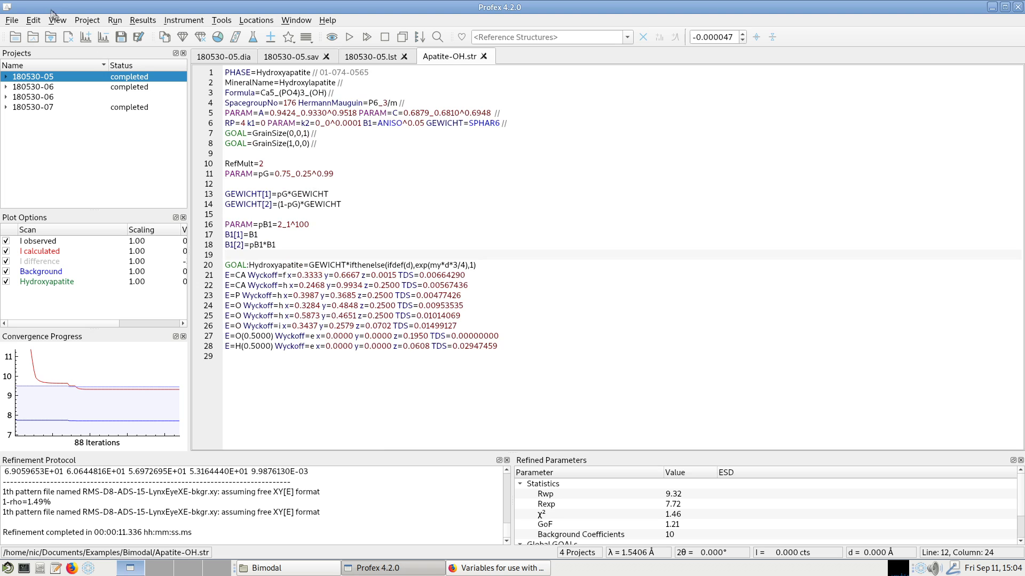
pyautogui.click(33, 21)
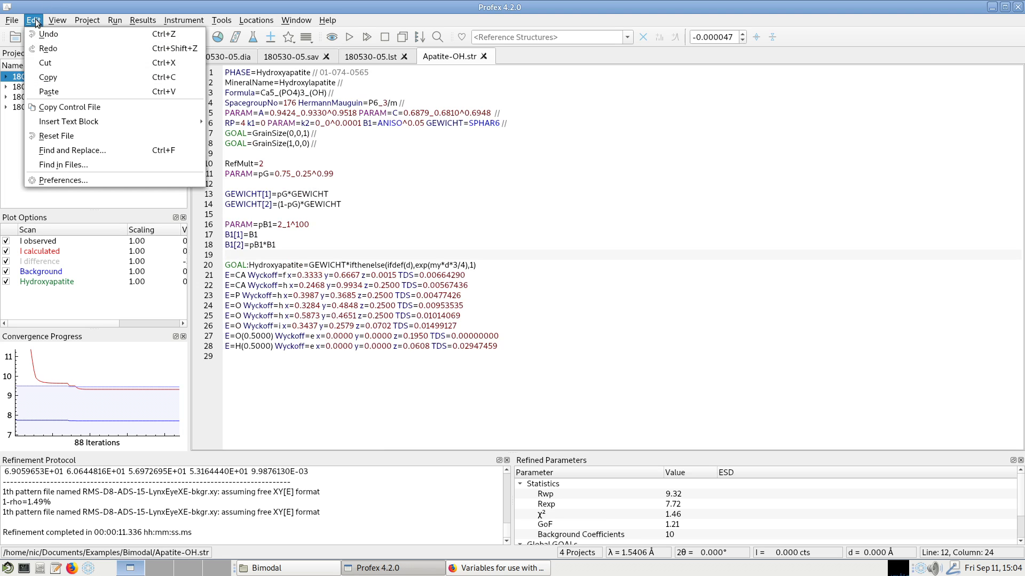
pyautogui.click(59, 184)
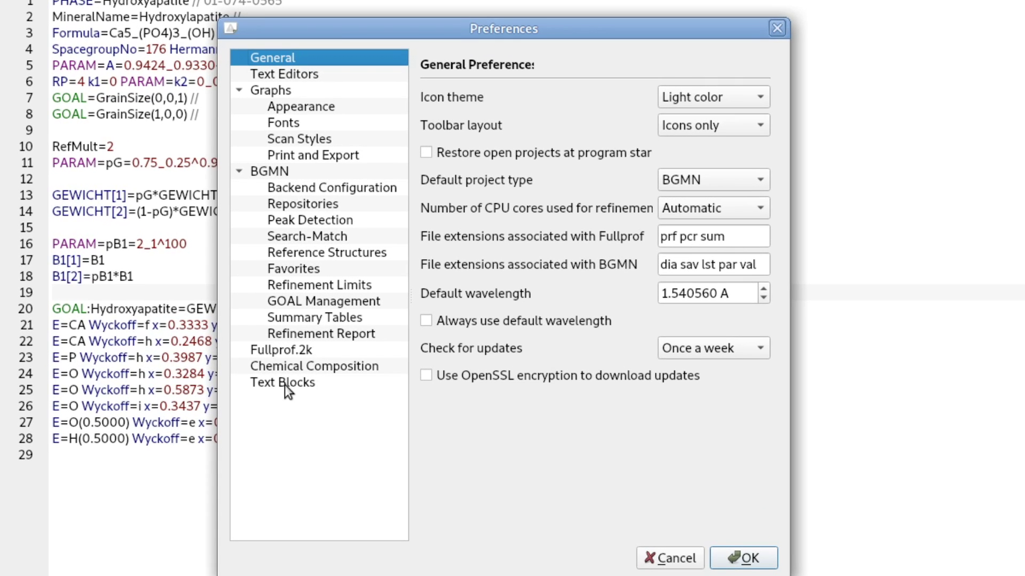
pyautogui.click(283, 385)
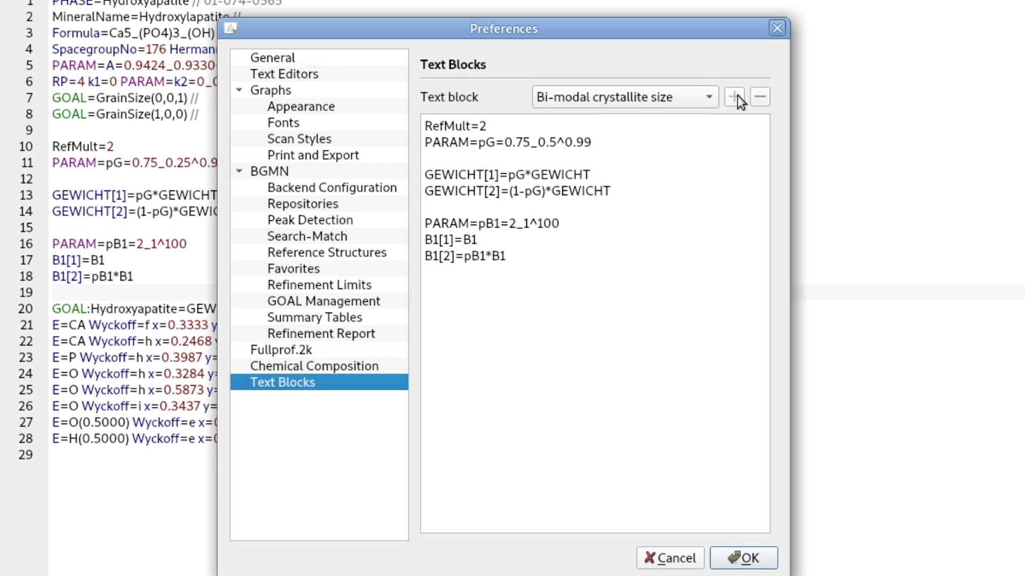
pyautogui.click(705, 98)
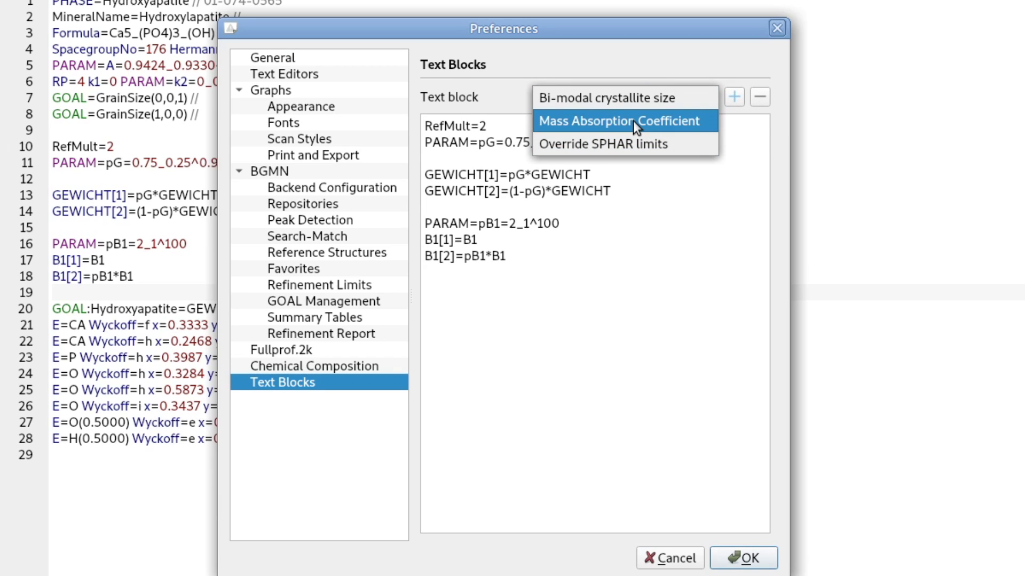
pyautogui.click(662, 123)
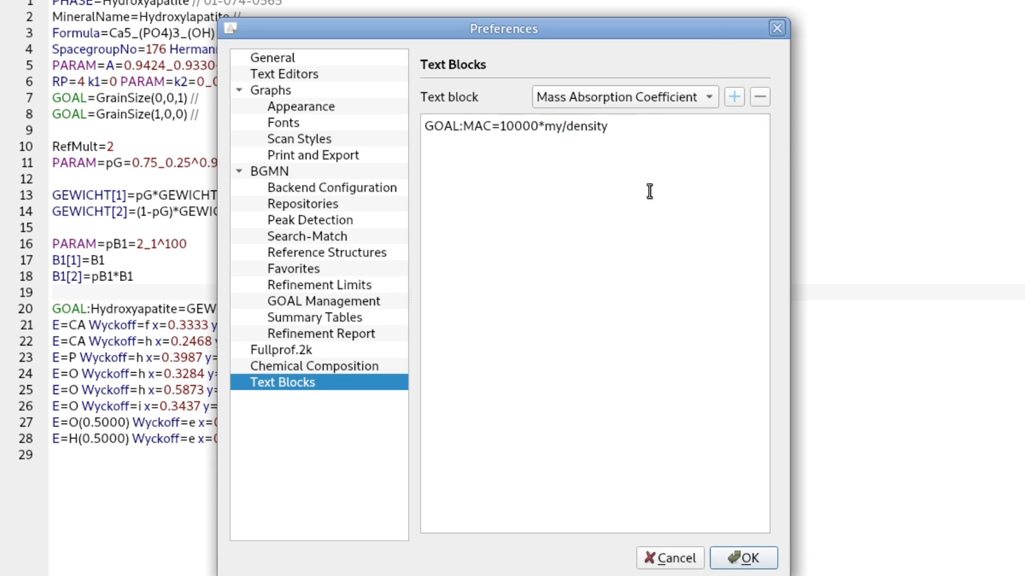
# Step: Add a new text block 'Comment' containing '// my comment' and save the preferences
pyautogui.click(737, 102)
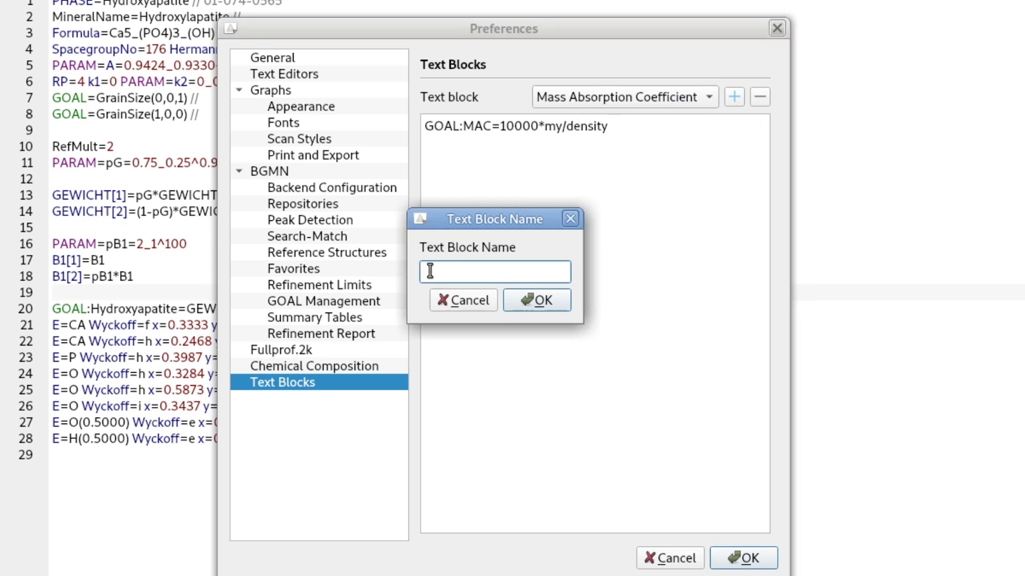
pyautogui.write('Comment')
pyautogui.press('Return')
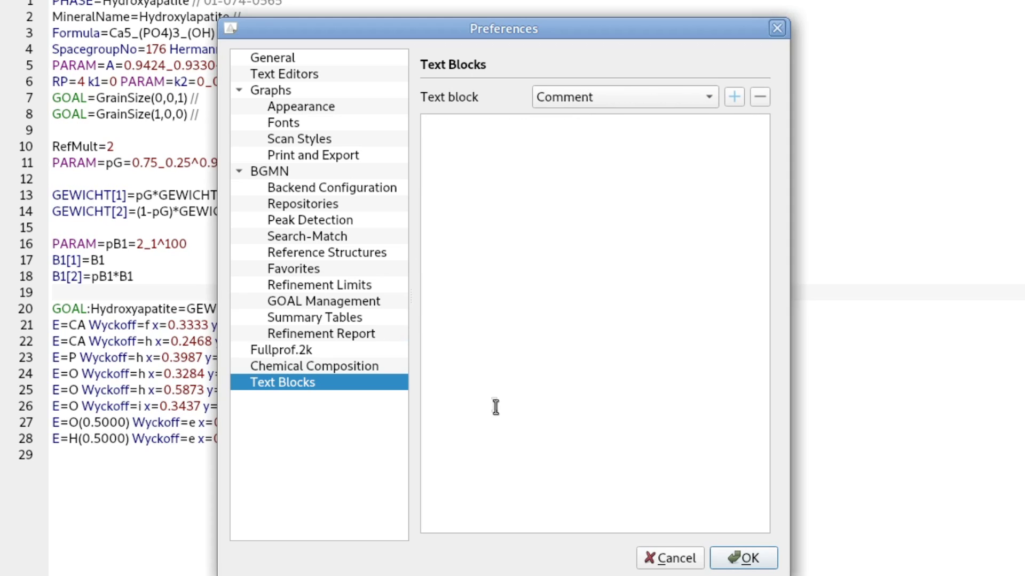
pyautogui.click(495, 405)
pyautogui.write('// mz comment')
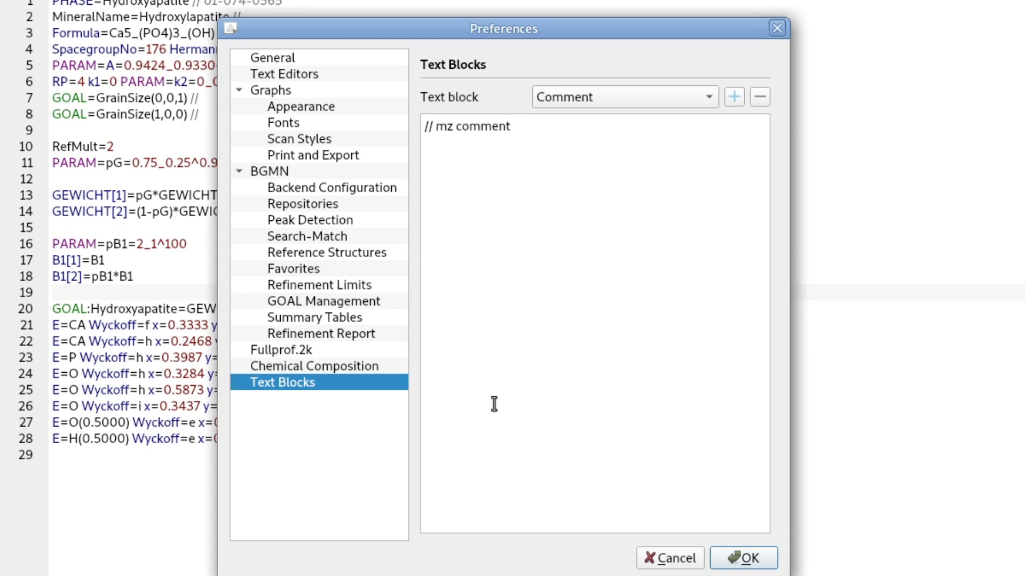
pyautogui.hotkey('shift', 'Right')
pyautogui.write('z')
pyautogui.press('BackSpace')
pyautogui.write('y')
pyautogui.click(749, 562)
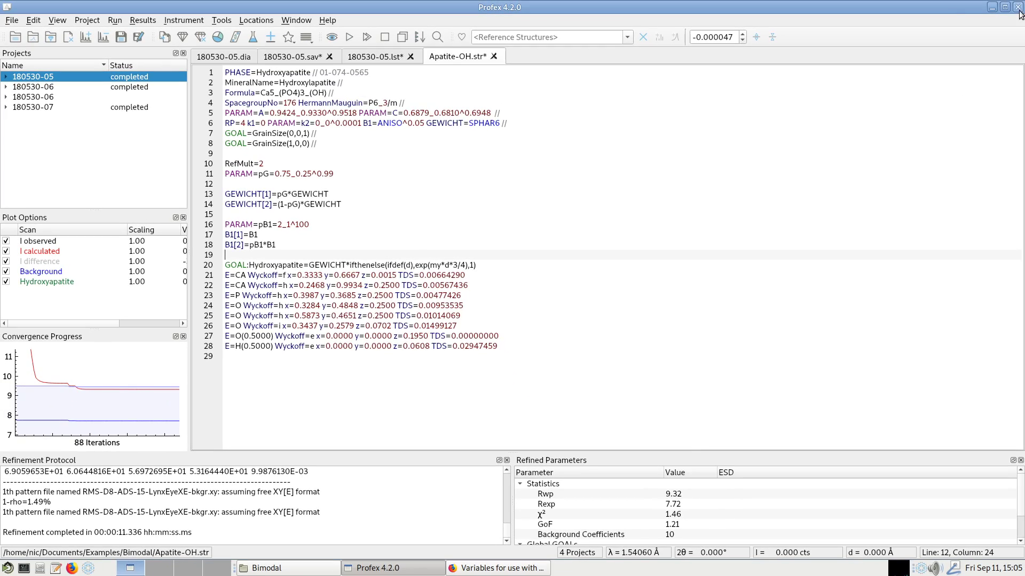
# Step: Review the 1309 grain size in the 180530-05 listing, then show project 180530-06's fitted pattern
pyautogui.click(306, 38)
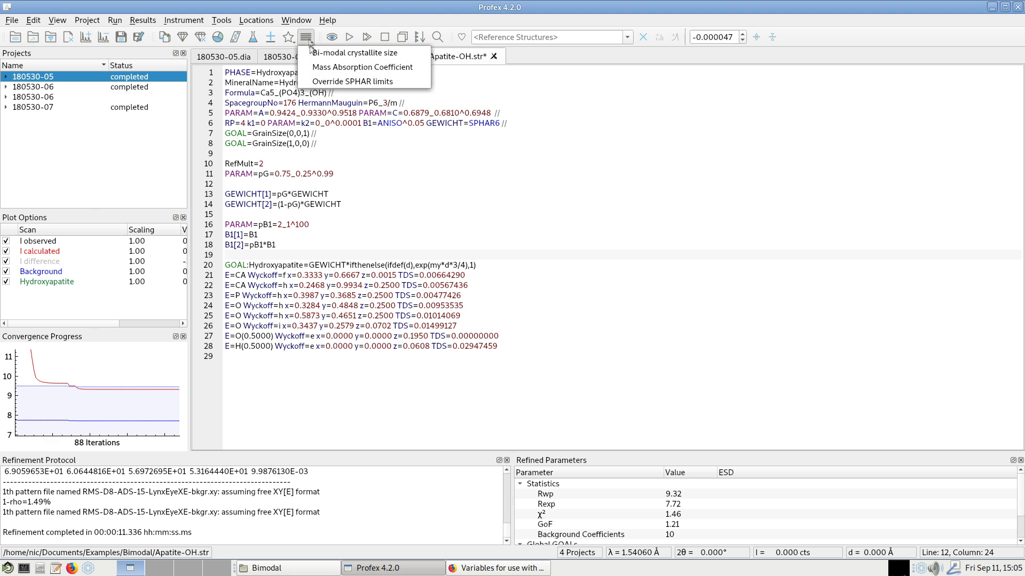
pyautogui.click(305, 39)
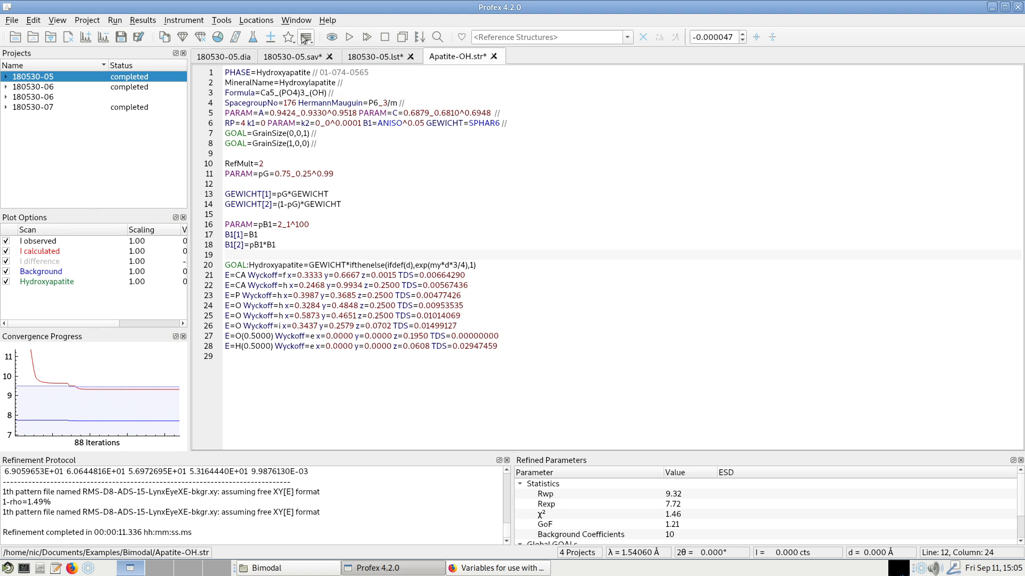
pyautogui.click(364, 63)
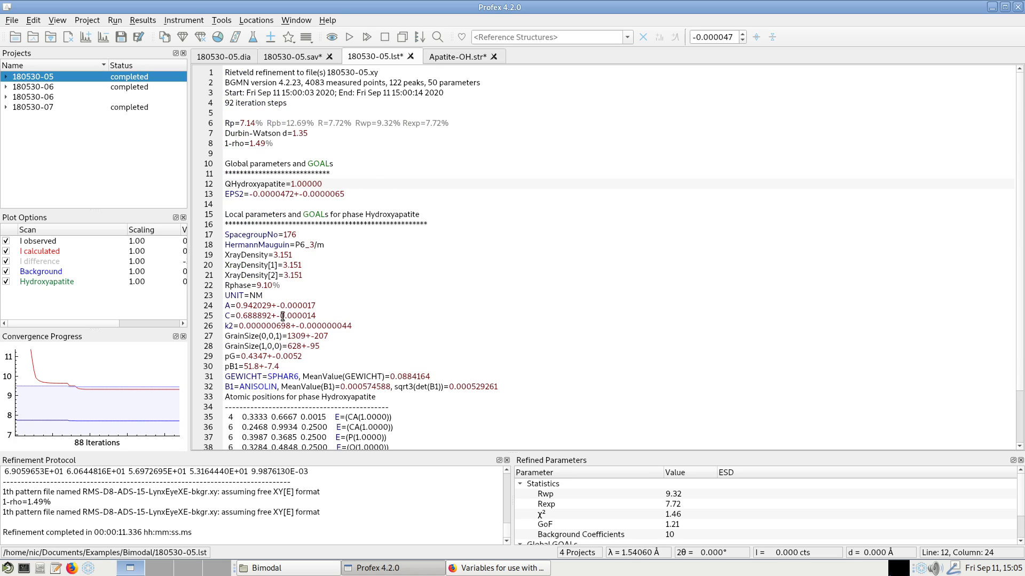
pyautogui.moveTo(288, 335); pyautogui.dragTo(309, 336)
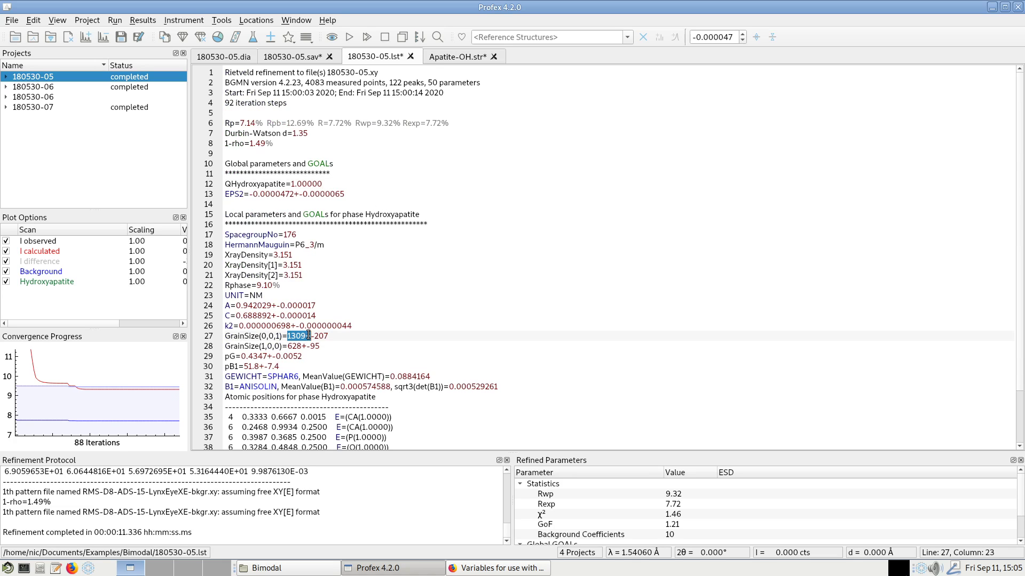
pyautogui.click(337, 335)
pyautogui.click(69, 87)
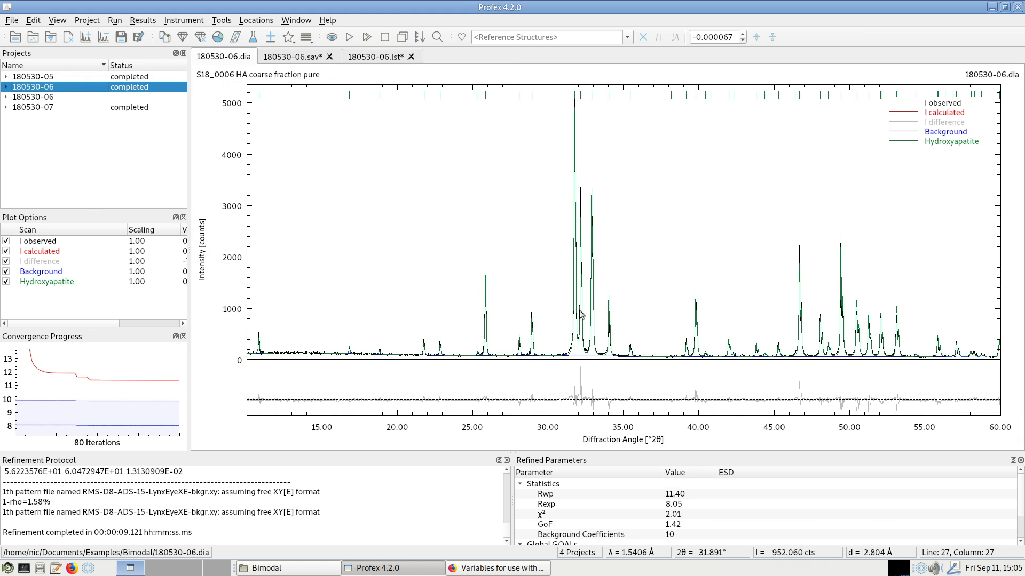
pyautogui.click(373, 57)
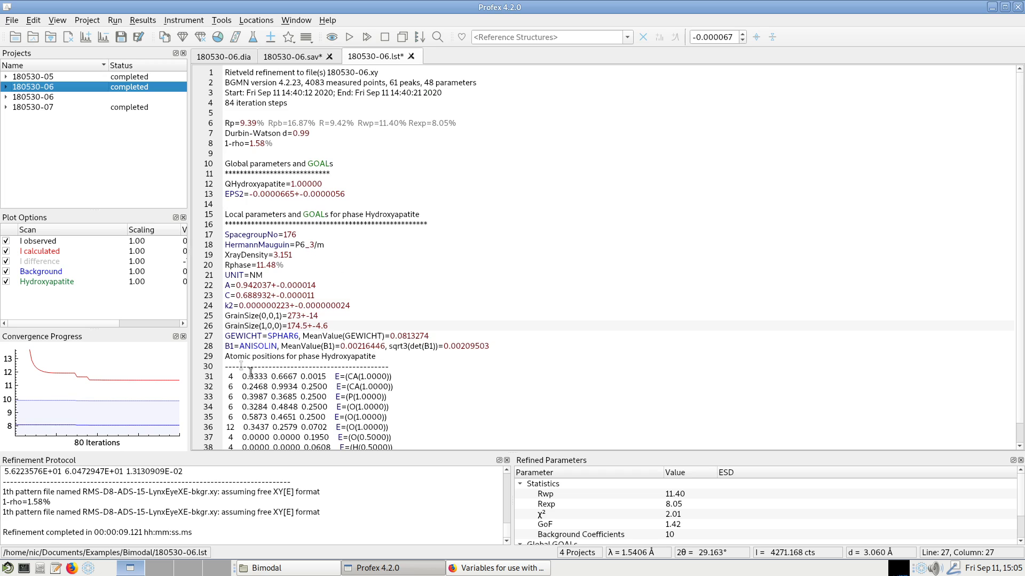
pyautogui.moveTo(287, 316); pyautogui.dragTo(296, 316)
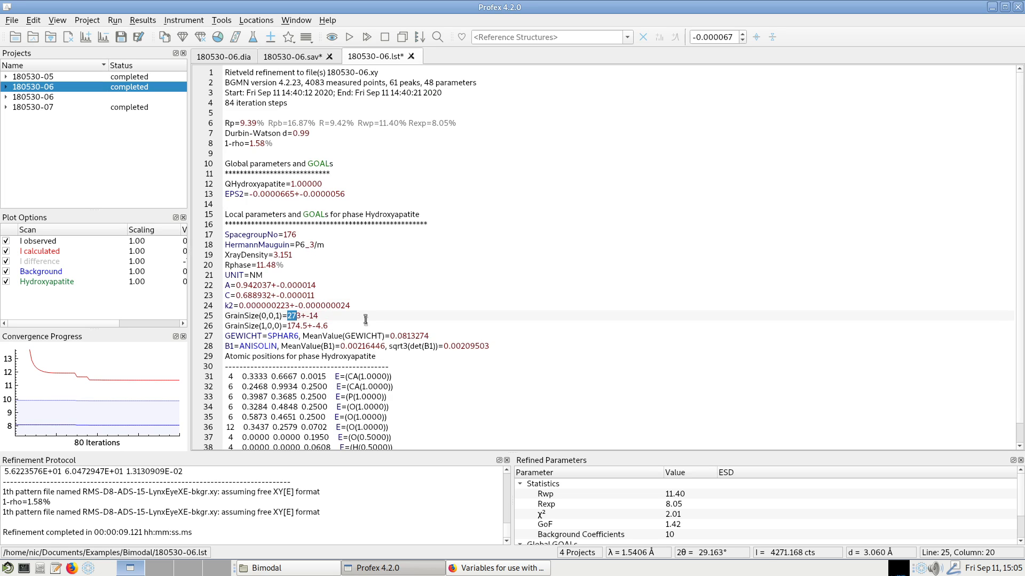
pyautogui.click(347, 317)
pyautogui.click(238, 60)
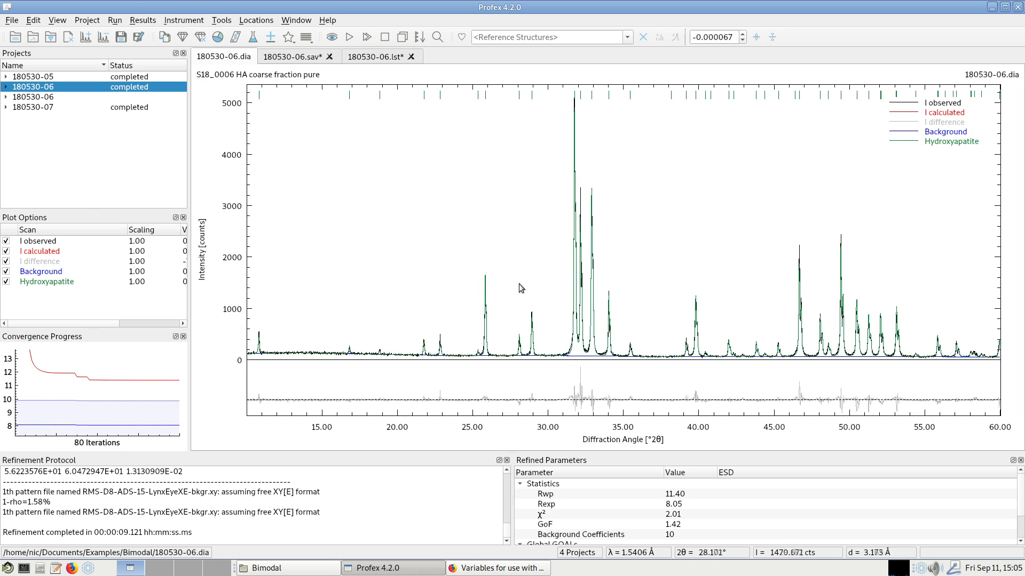
pyautogui.moveTo(523, 289); pyautogui.dragTo(651, 393)
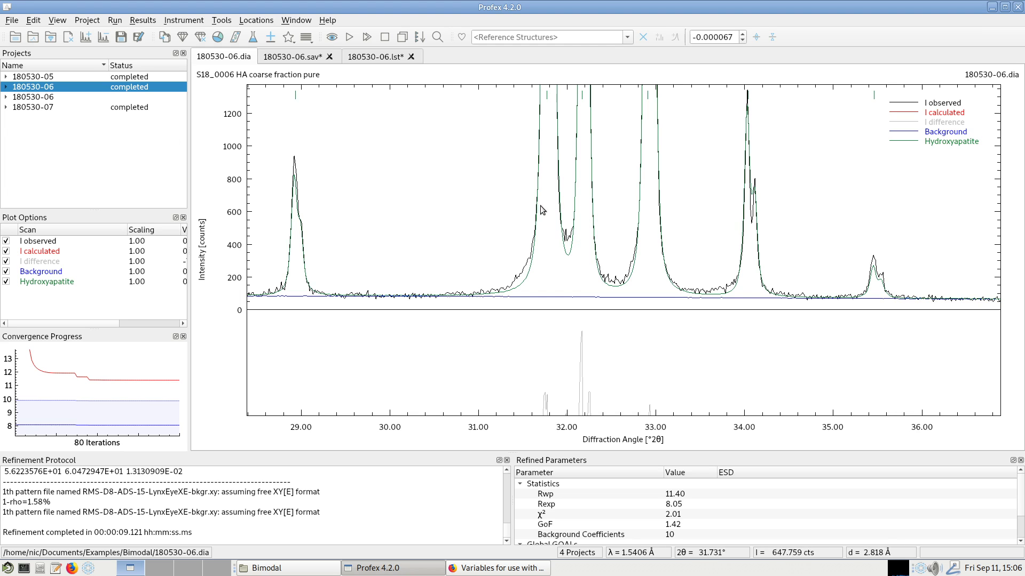
pyautogui.rightClick(592, 255)
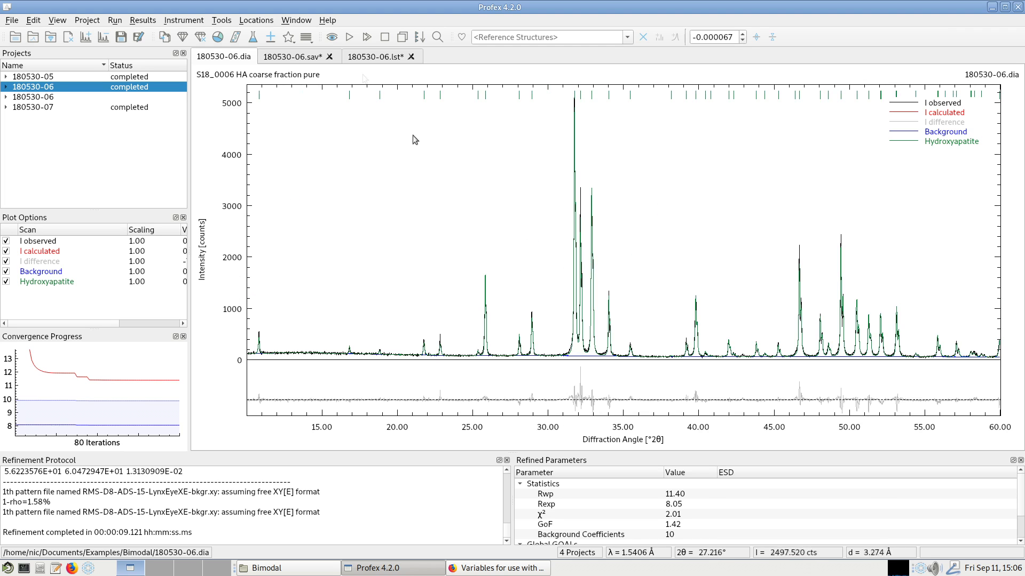
pyautogui.click(349, 37)
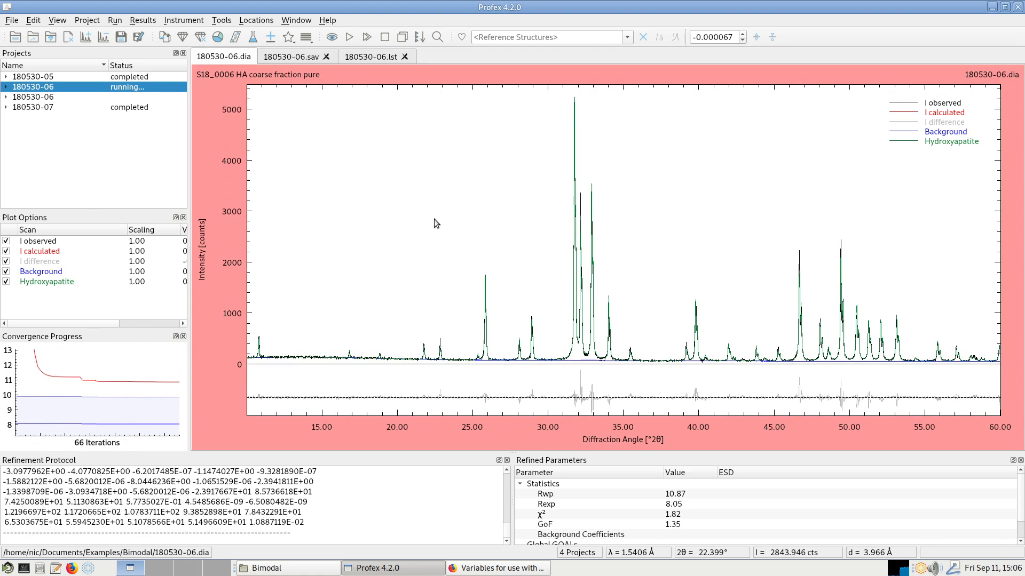
# Step: Open the 180530-06.lst listing and highlight the GrainSize(0,0,1) value of 888
pyautogui.click(373, 58)
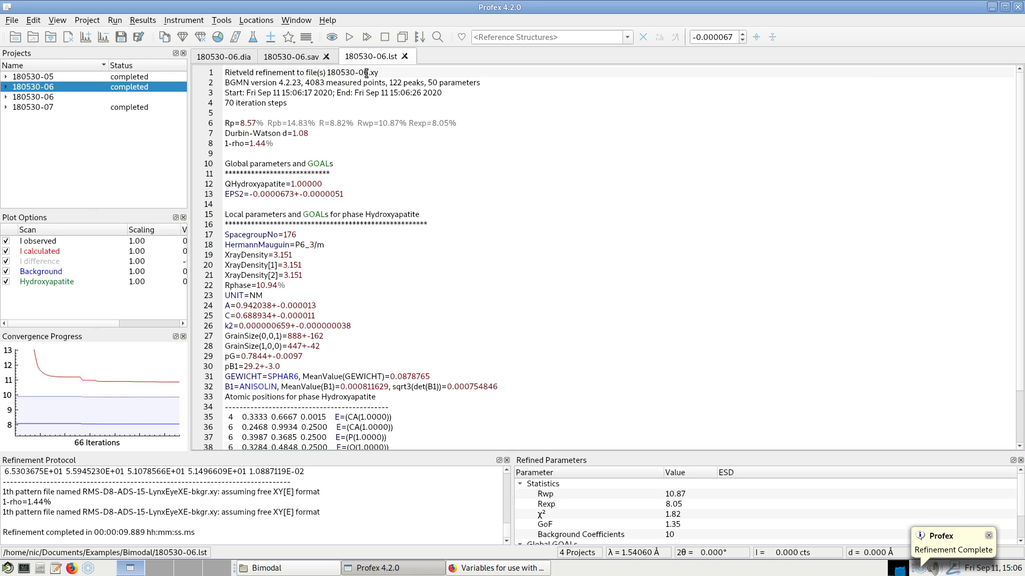
pyautogui.click(295, 336)
pyautogui.moveTo(295, 336); pyautogui.dragTo(303, 337)
pyautogui.click(371, 336)
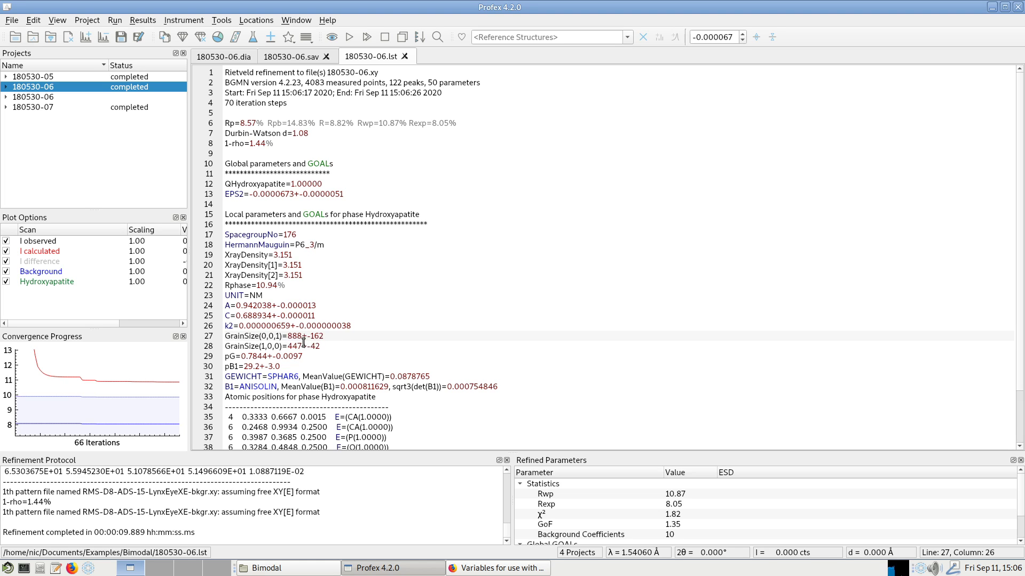
pyautogui.moveTo(286, 337); pyautogui.dragTo(299, 337)
pyautogui.click(329, 336)
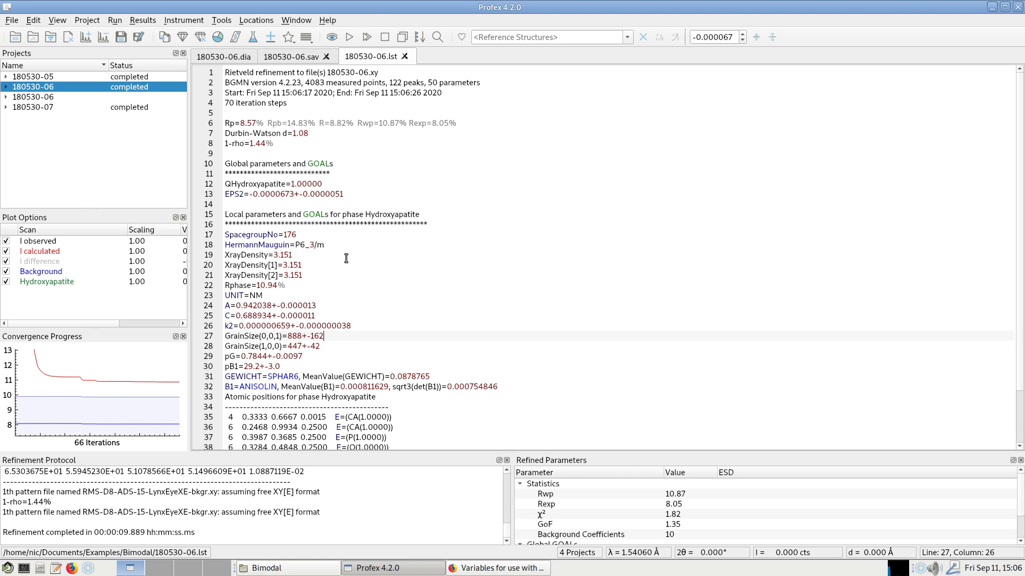